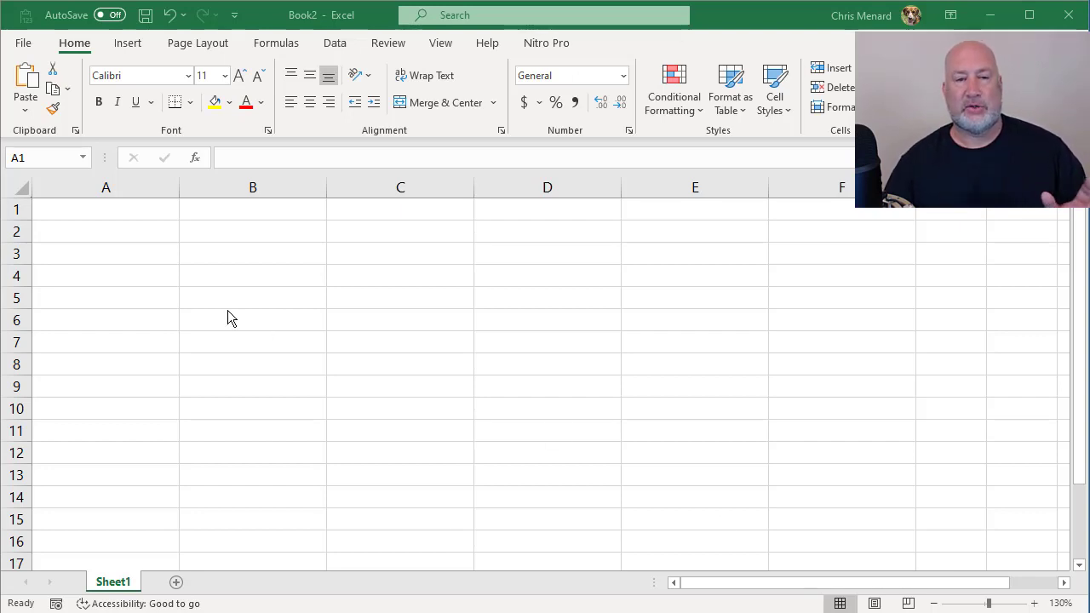
Step: Enter the cities Atlanta, Rome and Jacksonville in A1 to A3 and convert them to the Geography data type
left_click(152, 207)
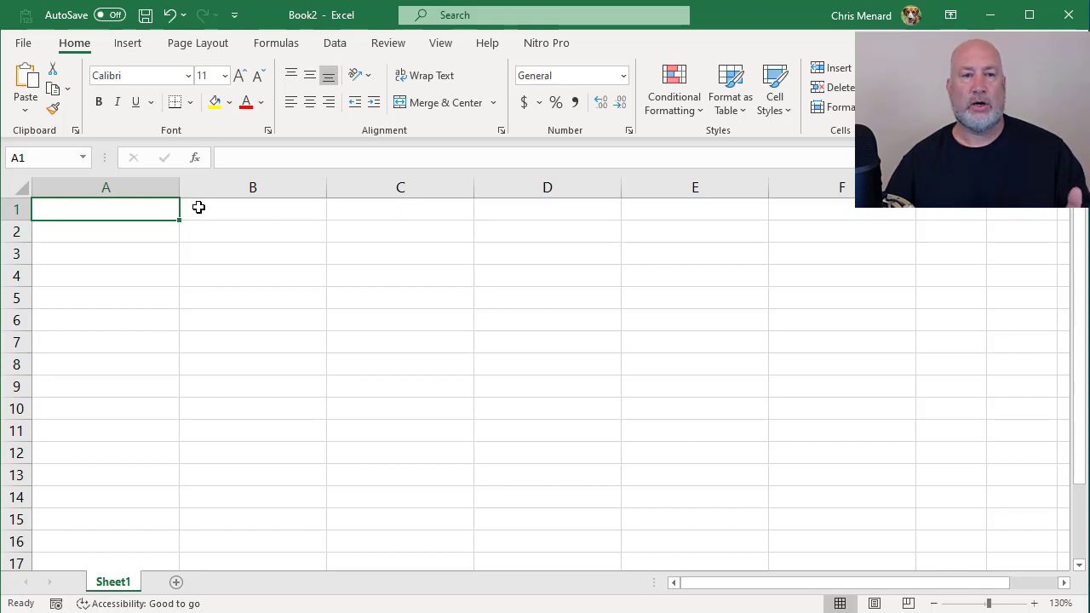
type("Atlanta")
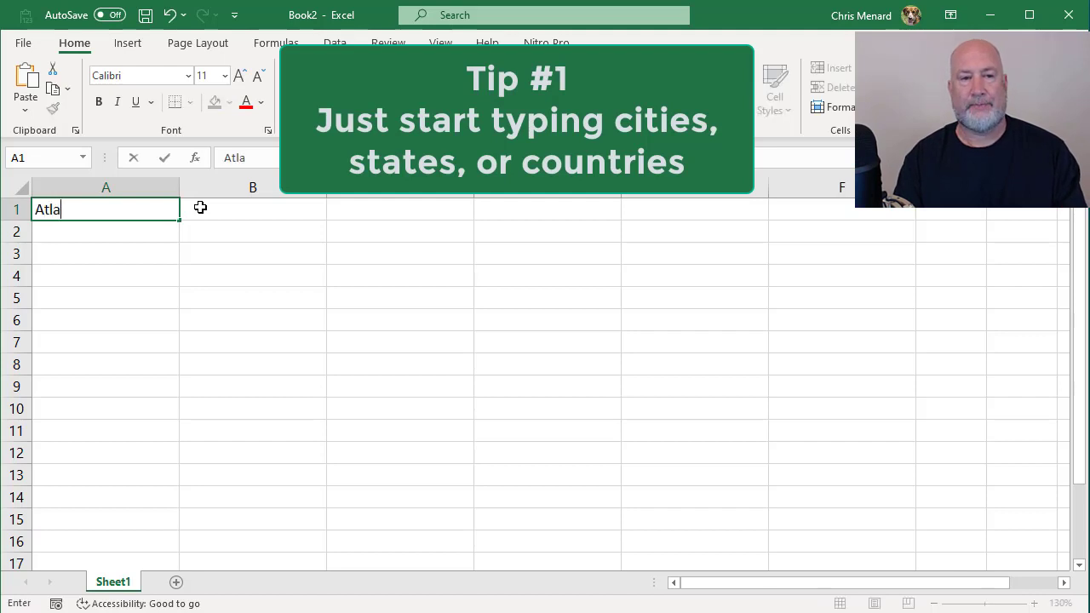
key("Return")
type("Rome")
key("Return")
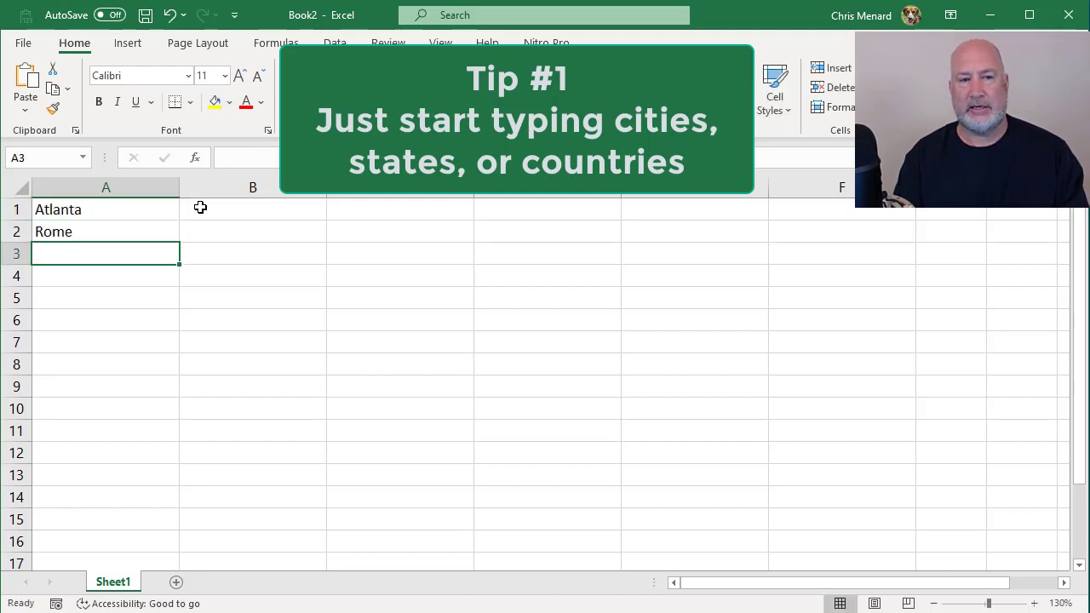
type("Ja")
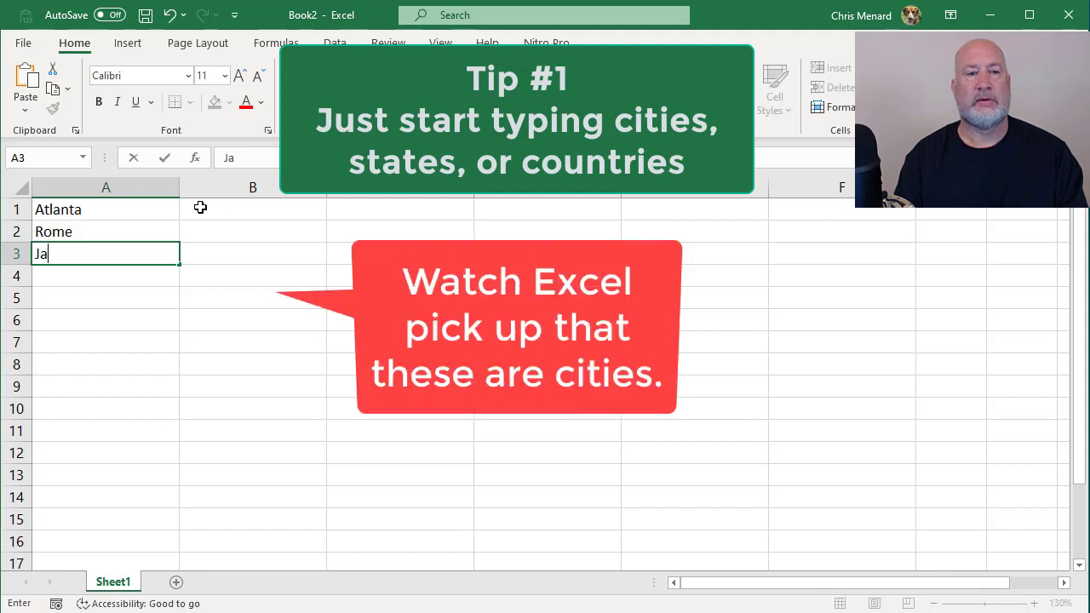
type("cksonvill")
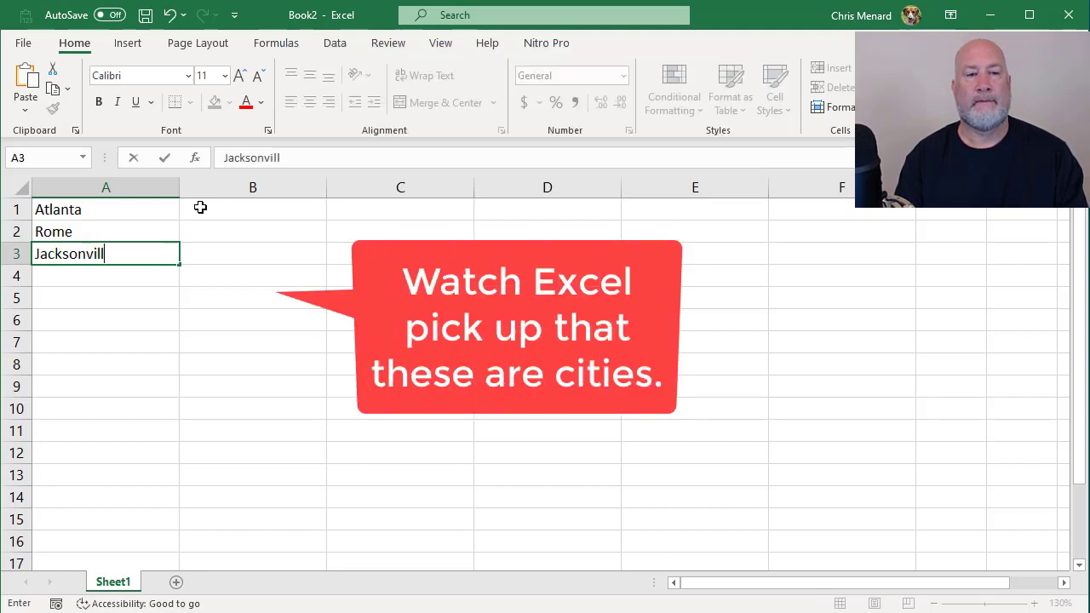
type("e")
key("Return")
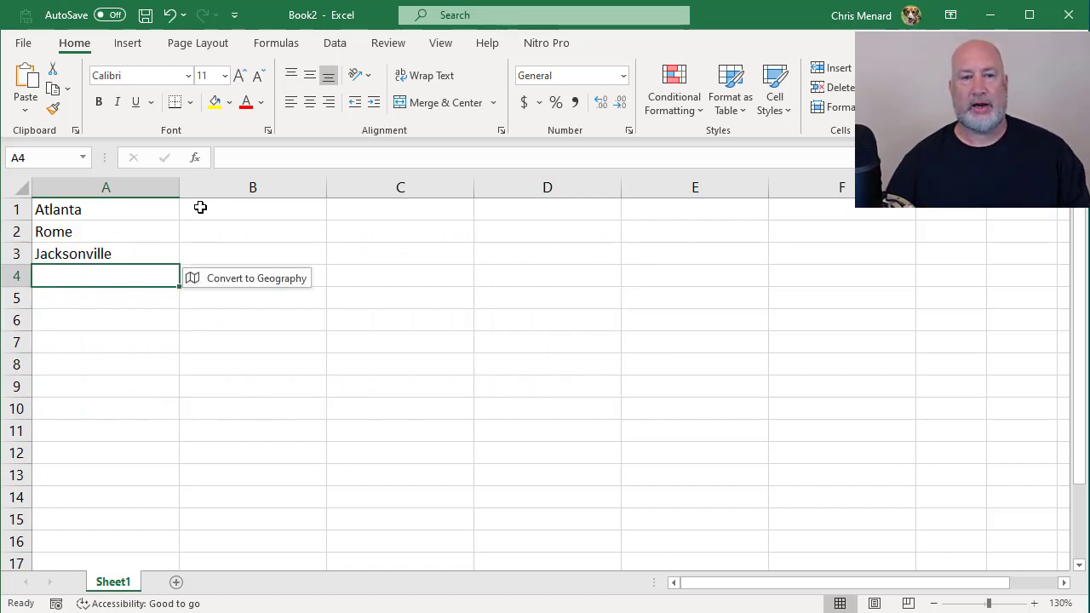
left_click(237, 286)
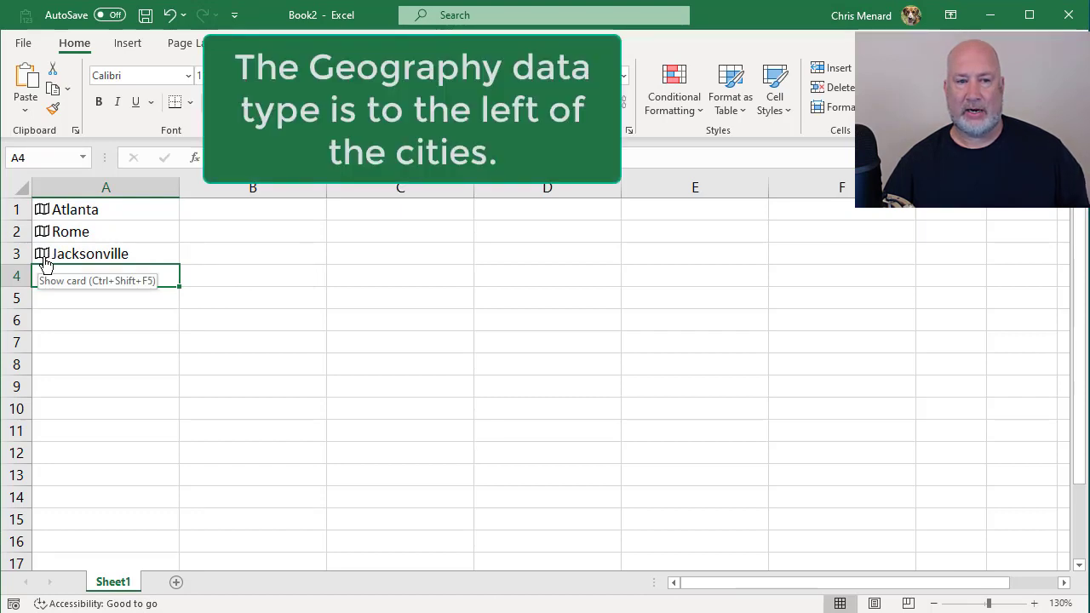
Step: Extract Admin Division 1 (State/province/other) from Atlanta's data card to the grid and delete the extracted value from B1
left_click(43, 213)
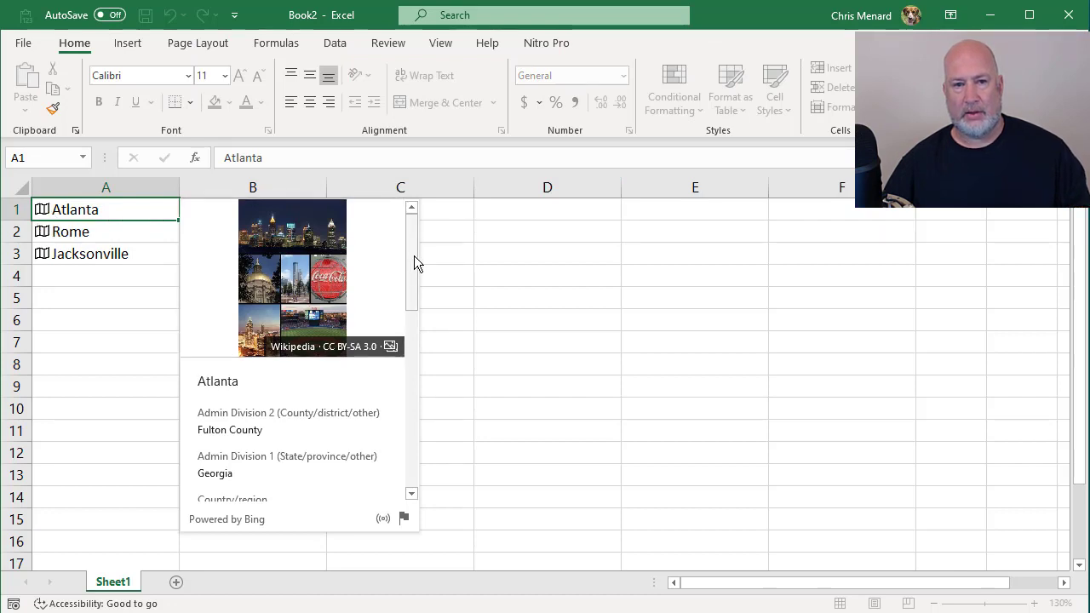
left_click_drag(414, 255, 424, 321)
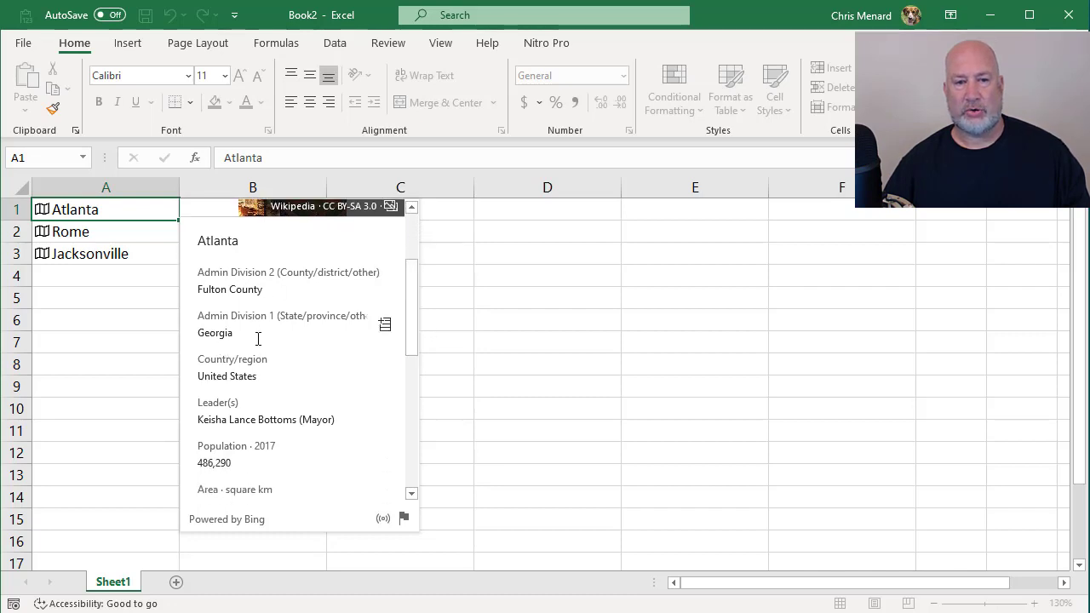
left_click(385, 330)
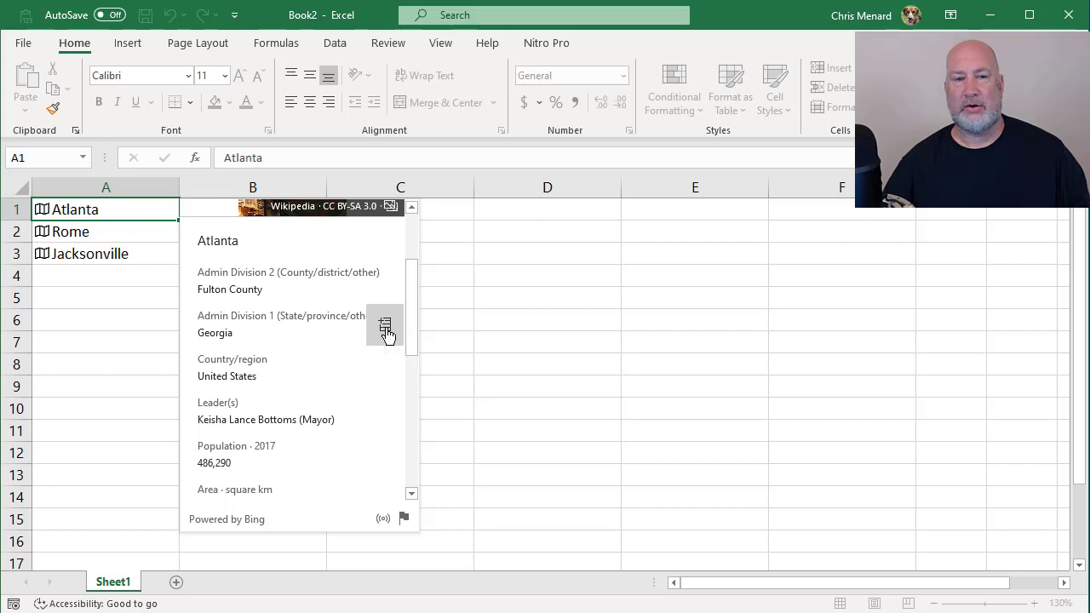
left_click(333, 346)
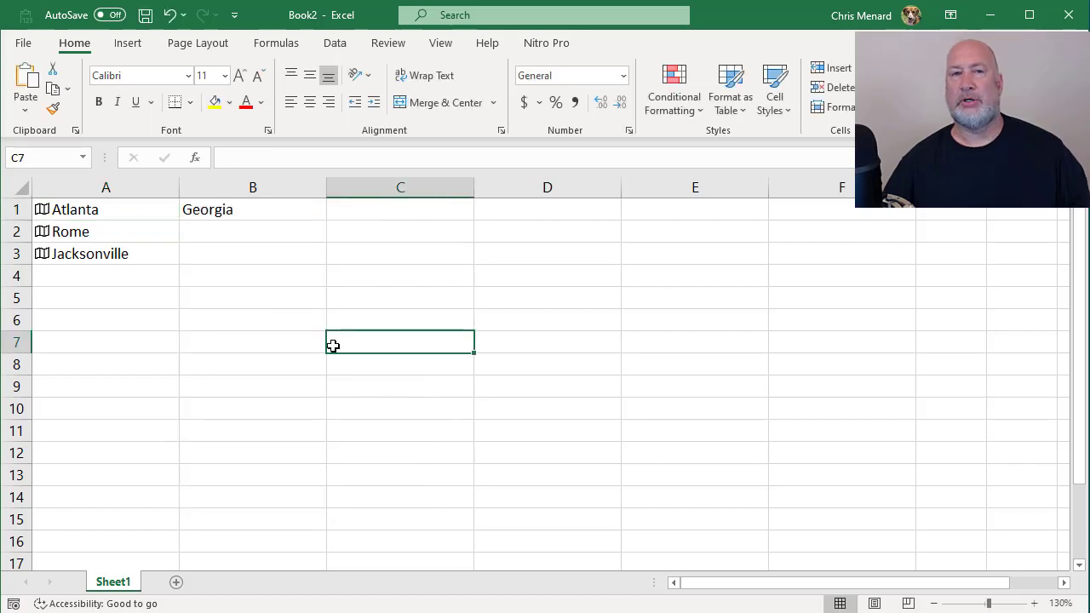
left_click(257, 218)
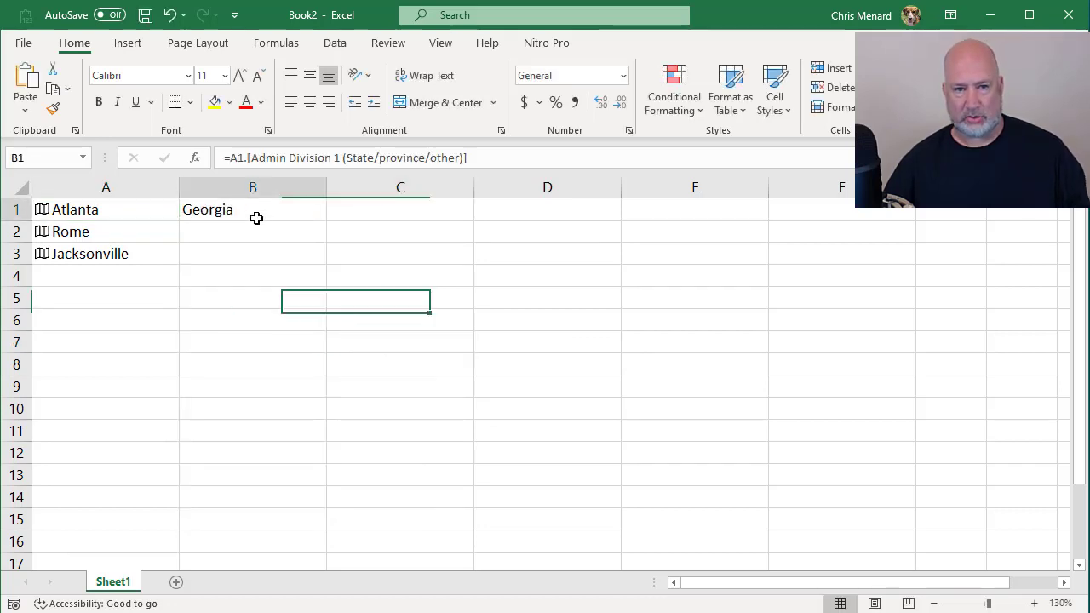
key("Delete")
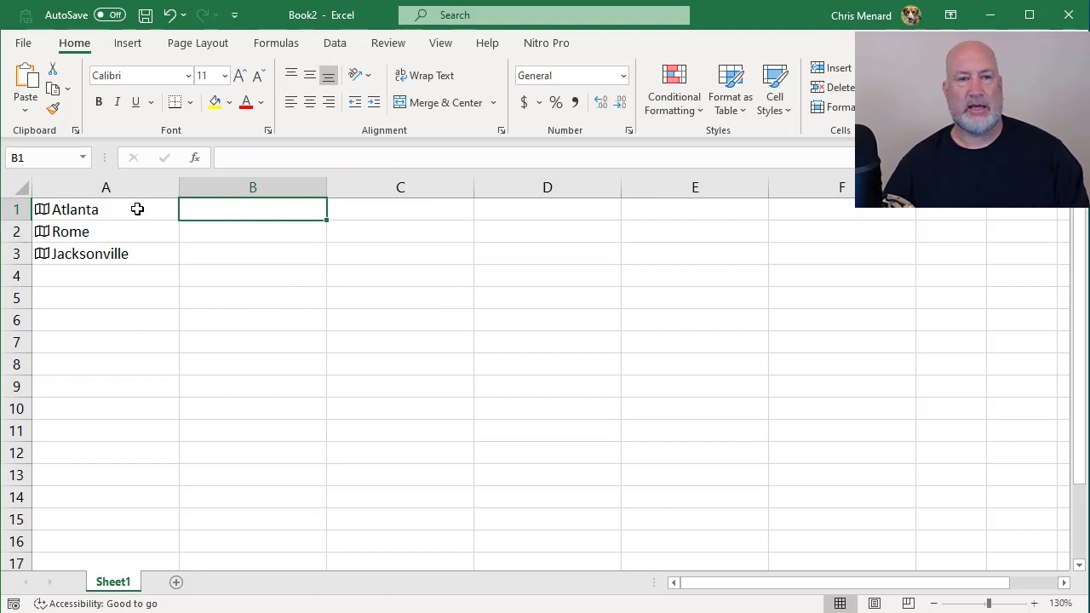
Step: Switch to the browser's Google Maps page to view where Rome, Georgia lies, and return to the Excel workbook
left_click_drag(139, 209, 137, 250)
left_click(245, 238)
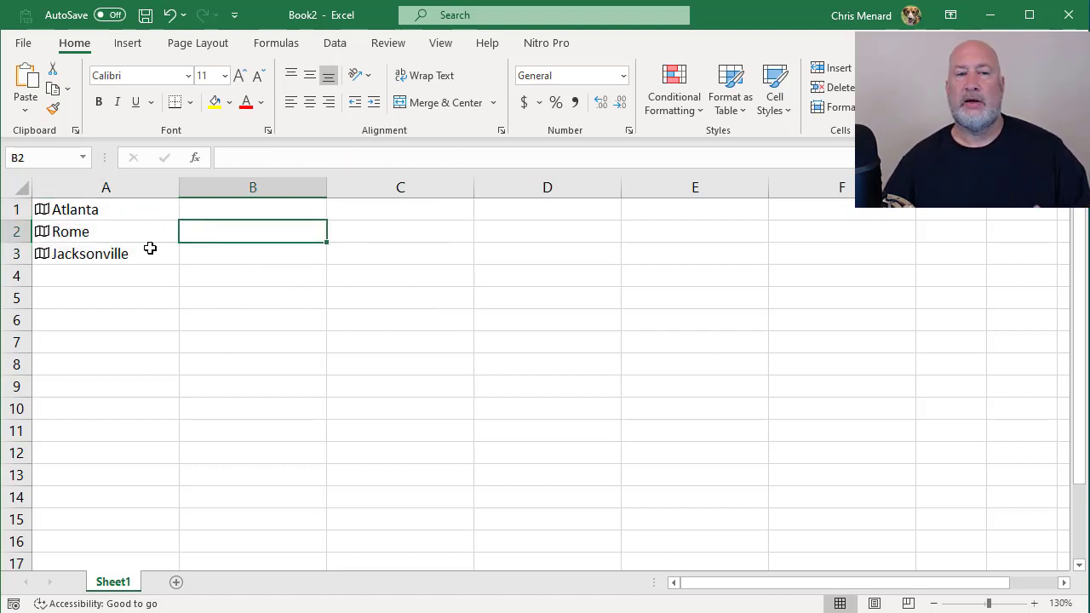
left_click(105, 234)
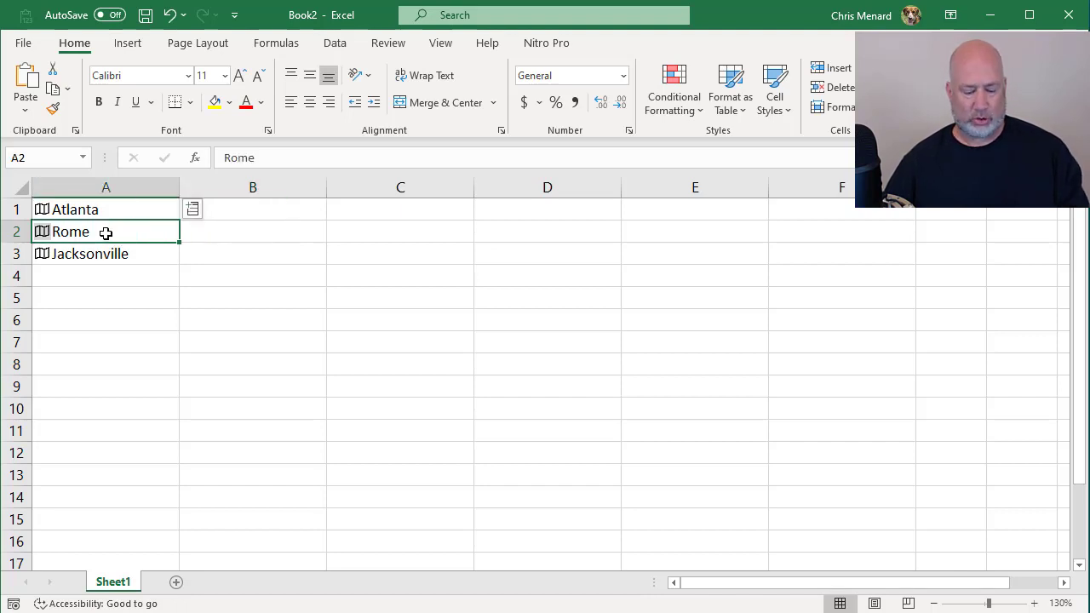
key("alt+Tab")
key("alt+Tab")
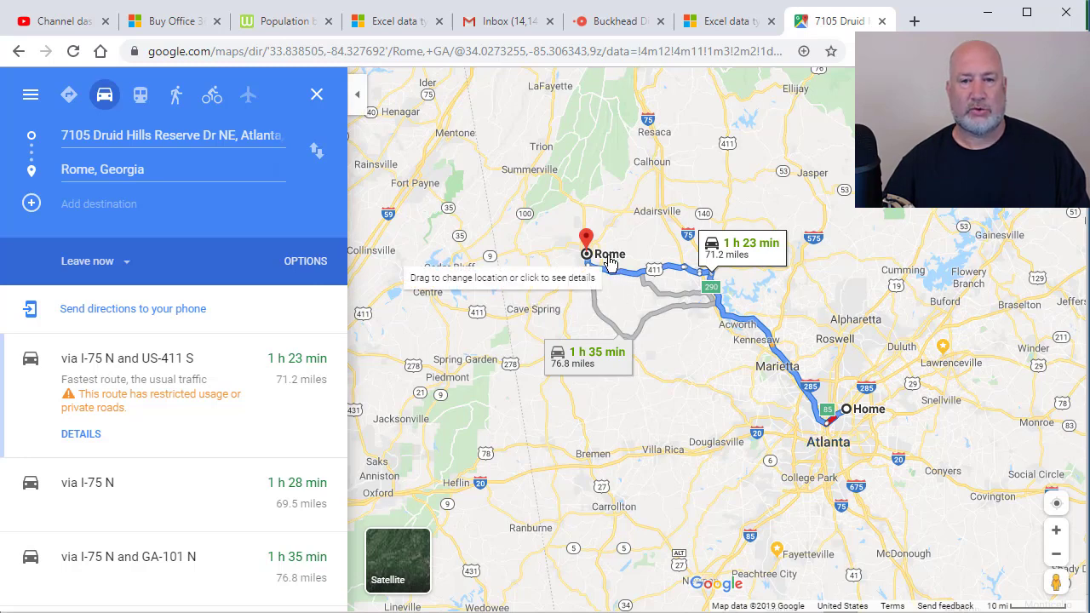
key("alt+Tab")
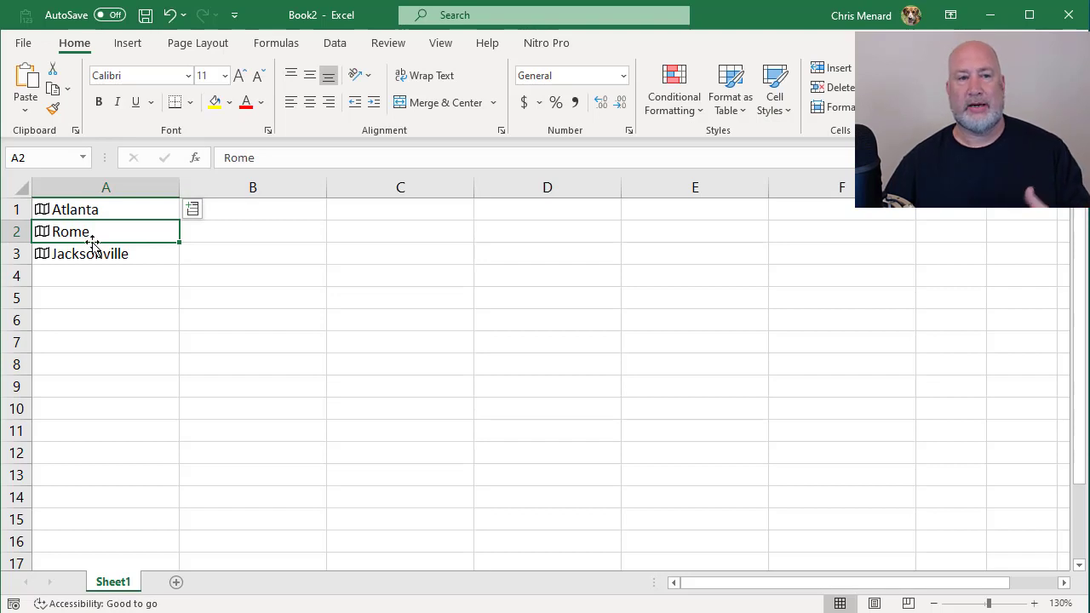
Step: Examine the data card of Rome in A2 to see which state and country it refers to
left_click(41, 236)
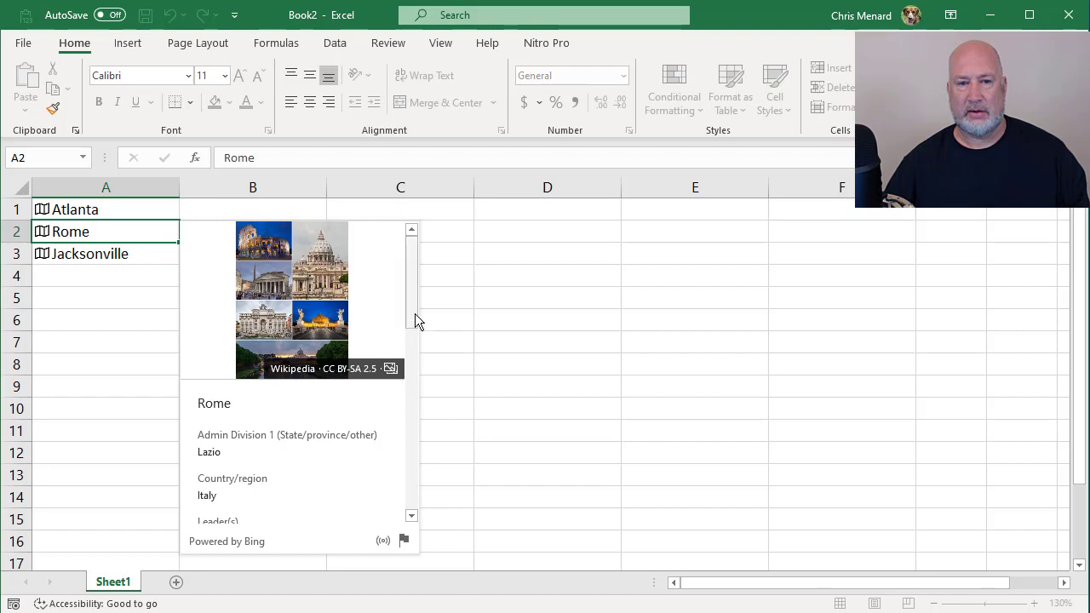
left_click_drag(413, 306, 419, 348)
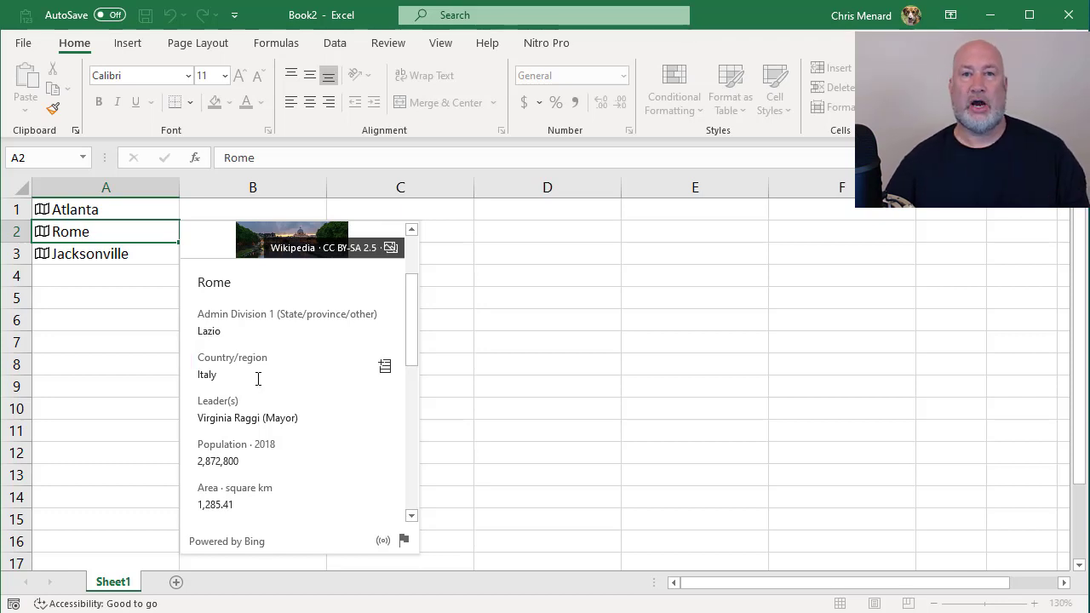
left_click(151, 340)
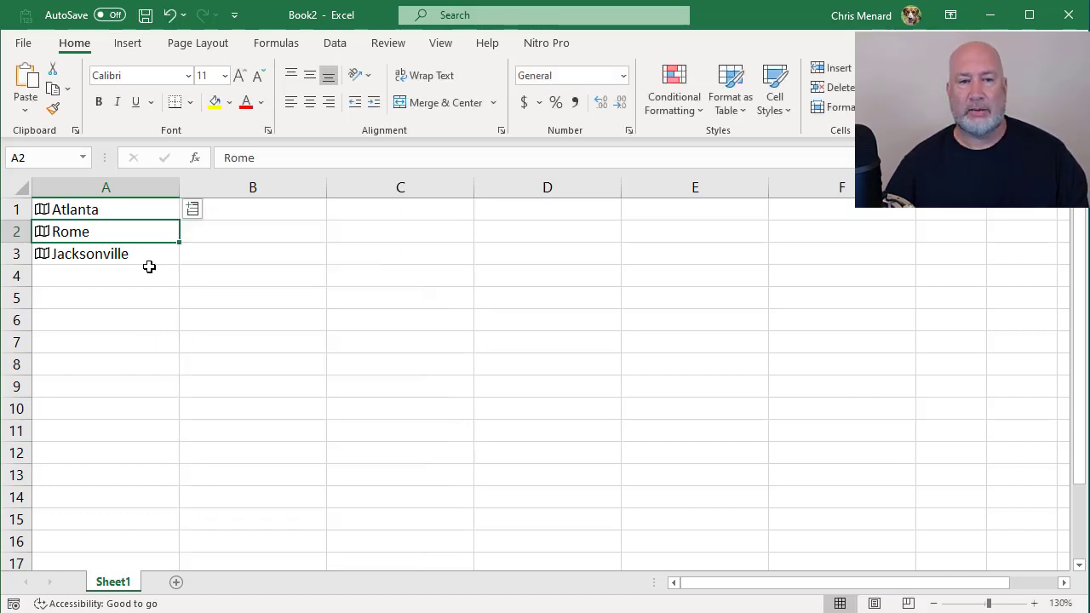
Step: Overwrite the wrong Rome entry in A2 with Rome GA
type("Rome")
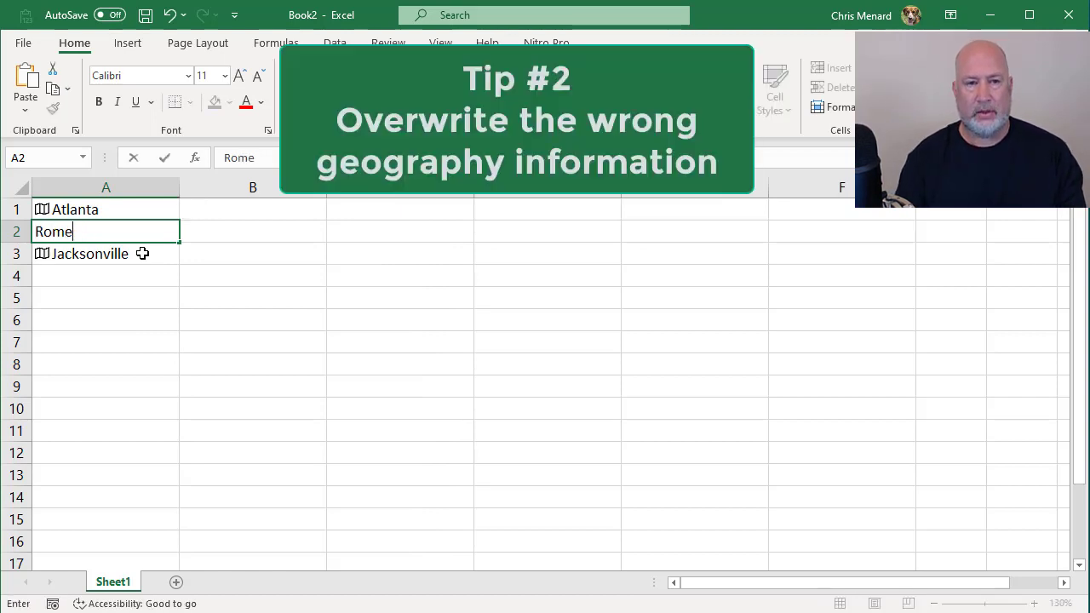
key("ctrl+Return")
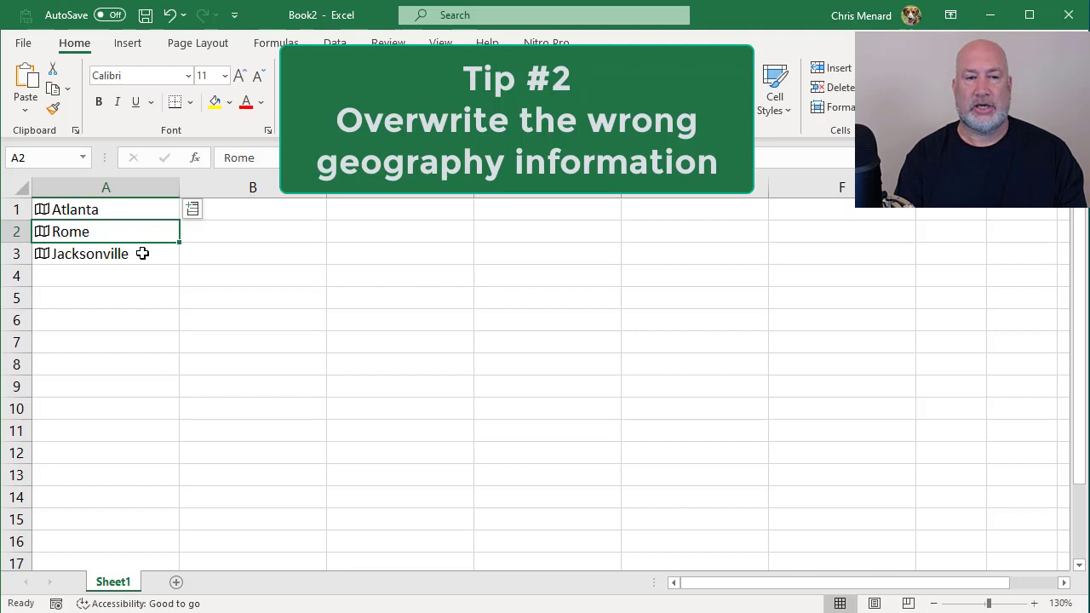
type("Rom")
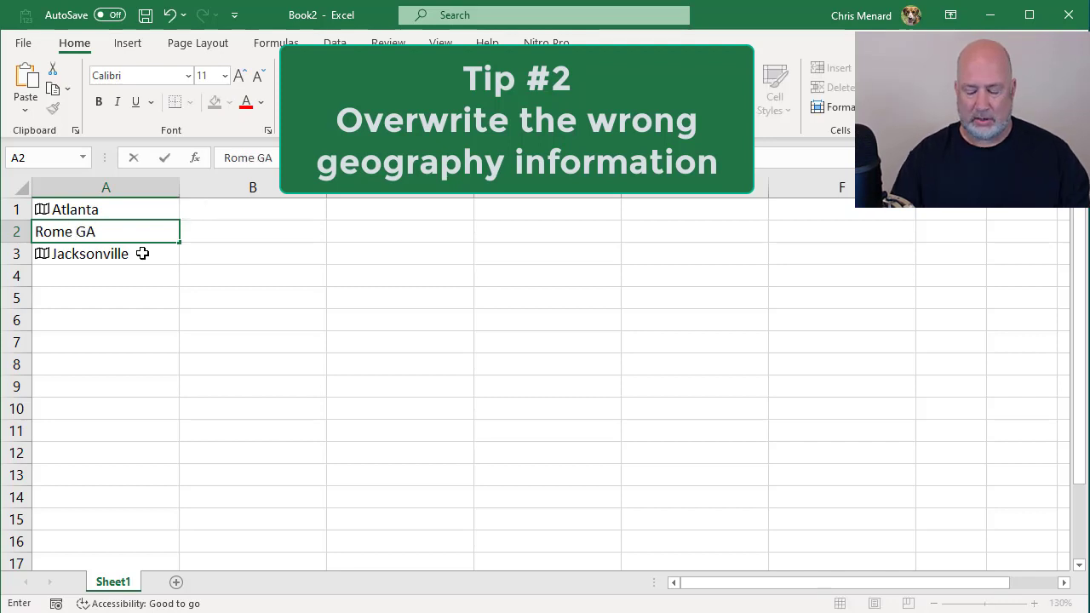
key("Return")
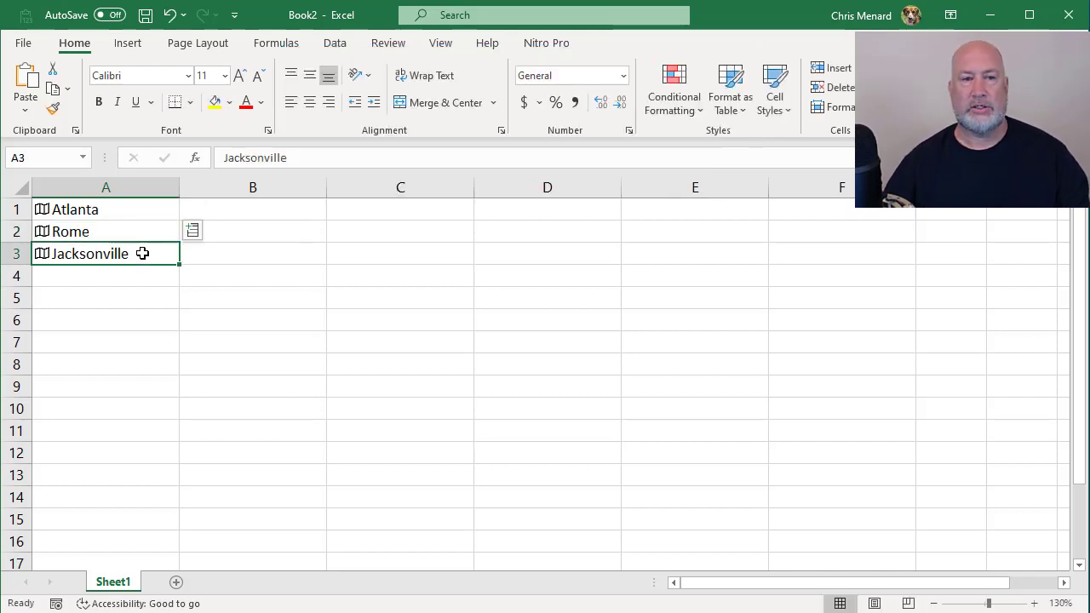
Step: Check the county, state and country on the data card of the re-entered Rome in A2
left_click(45, 234)
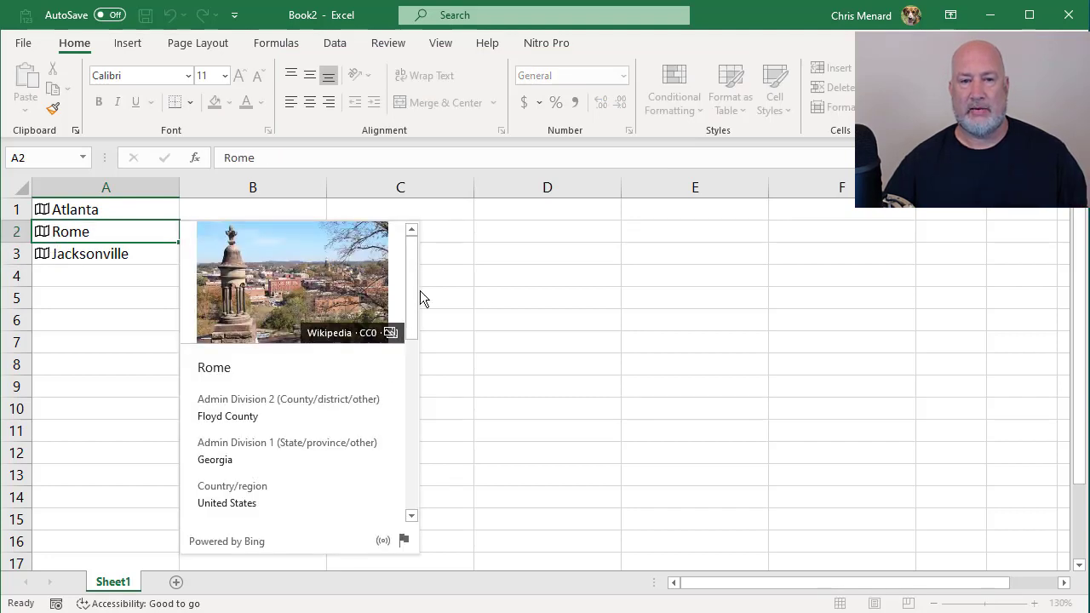
mouse_move(353, 389)
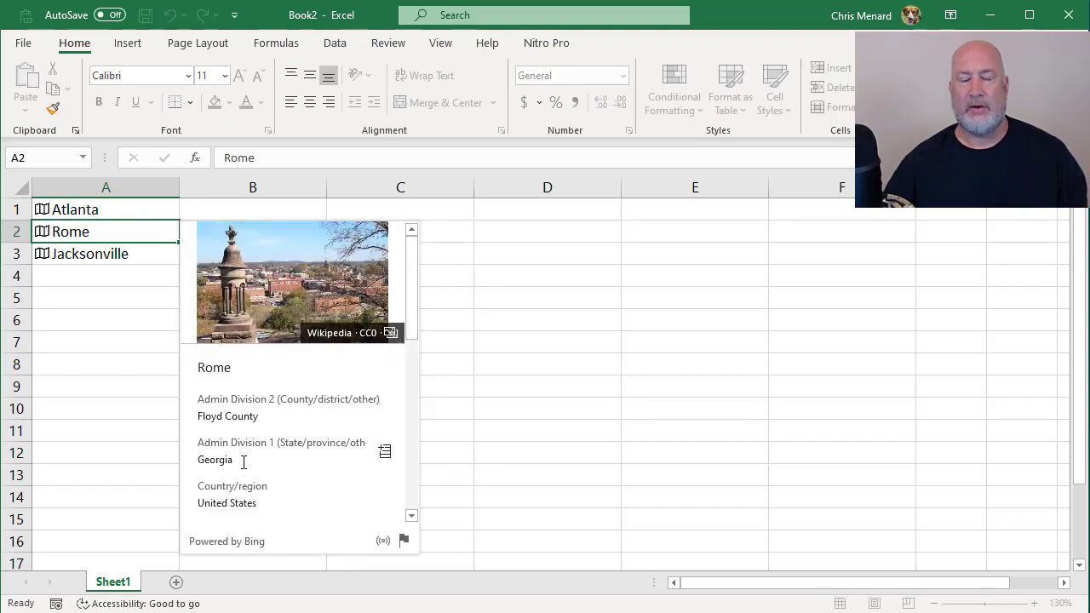
key("Escape")
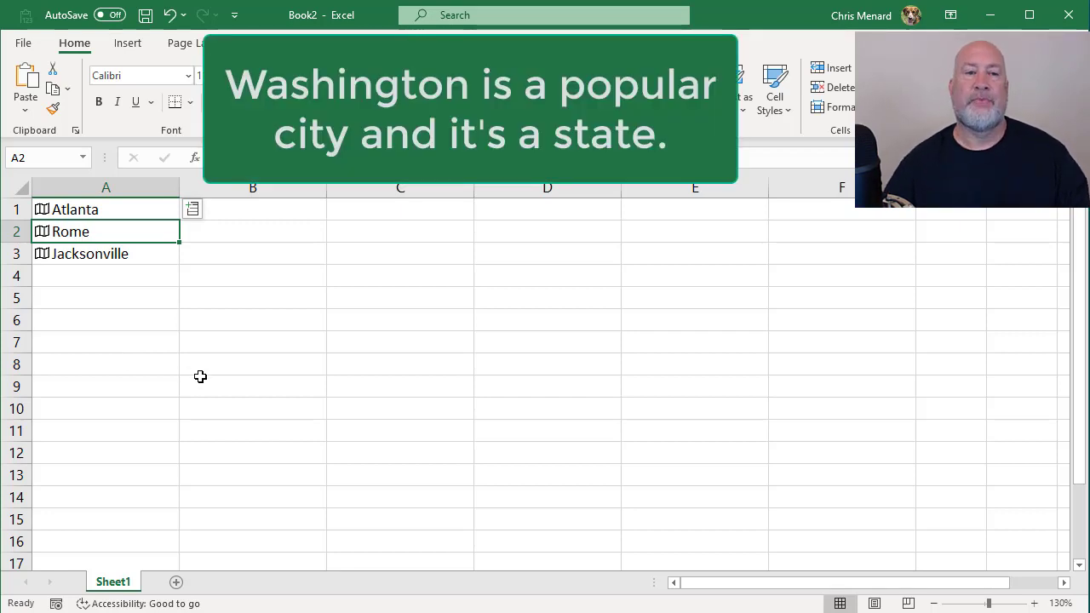
left_click_drag(117, 203, 108, 253)
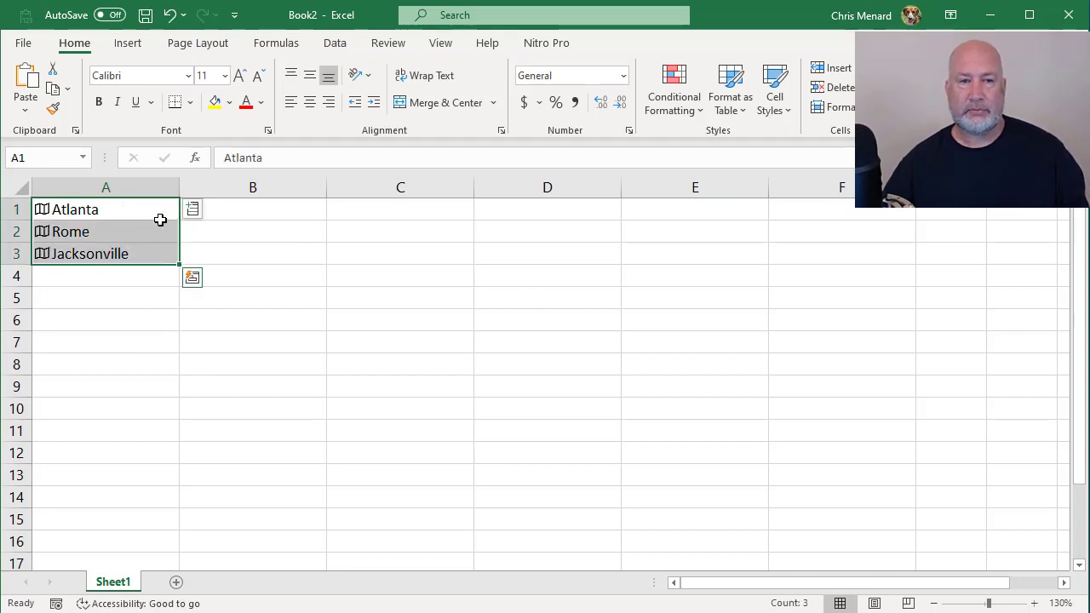
left_click_drag(147, 213, 141, 249)
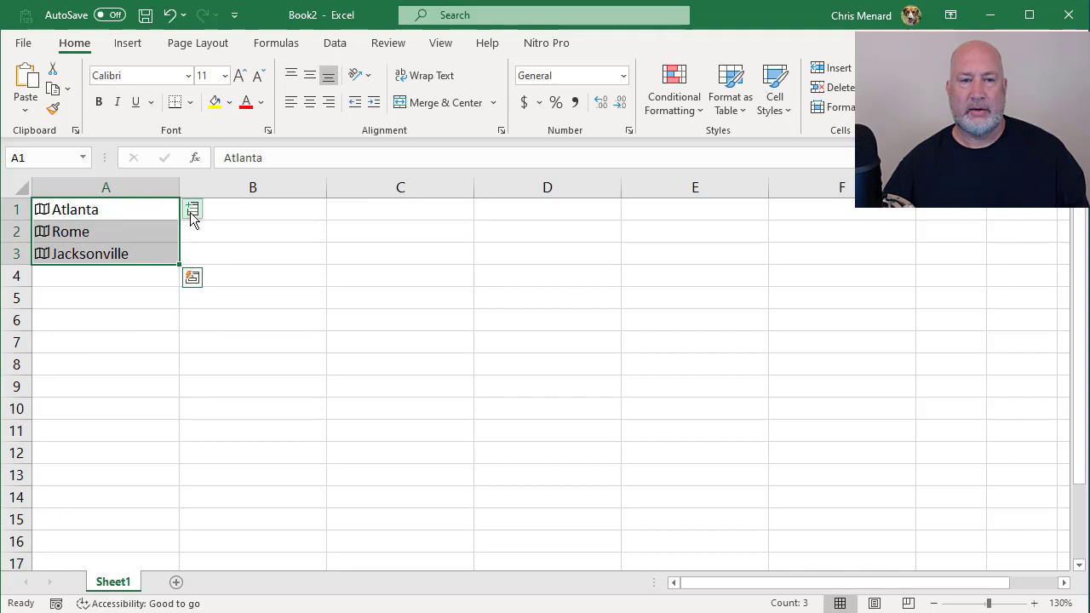
left_click(108, 212)
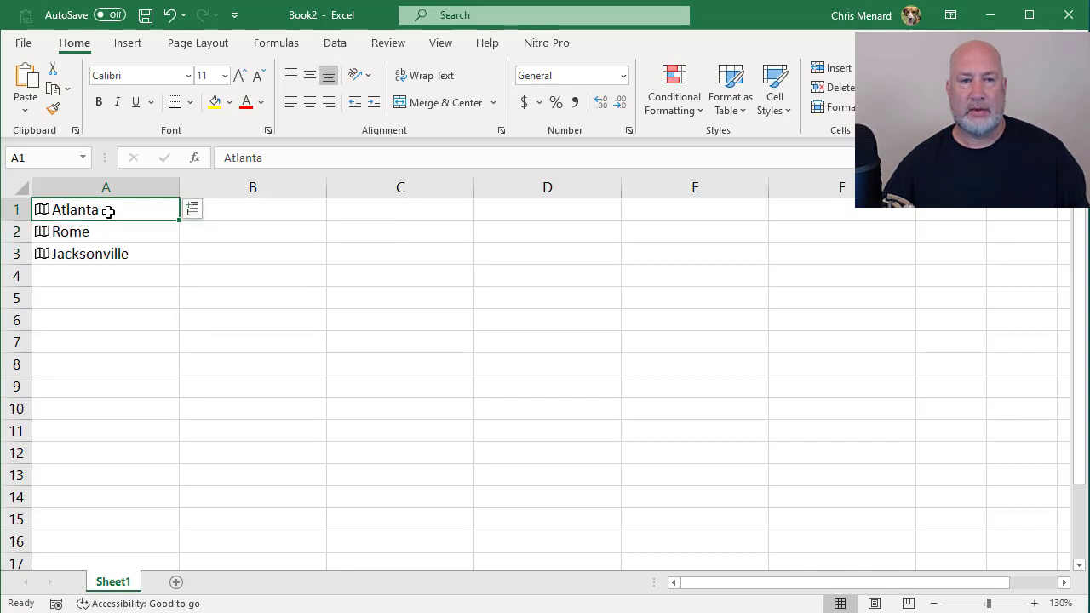
Step: Insert a new row above Atlanta and enter the heading City in A1
right_click(17, 208)
left_click(74, 373)
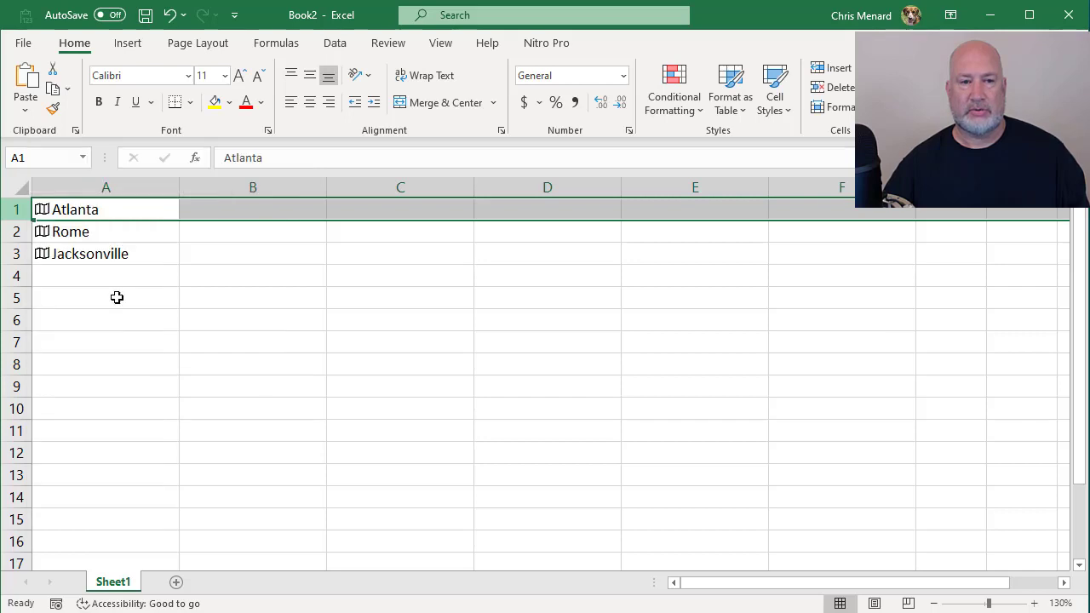
left_click(130, 210)
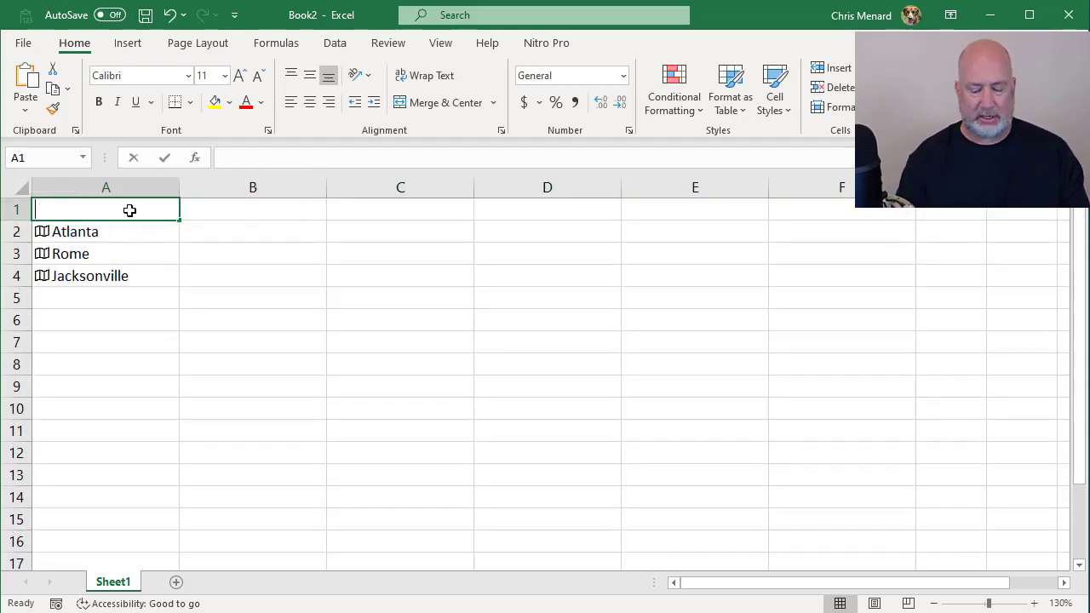
type("City")
key("Tab")
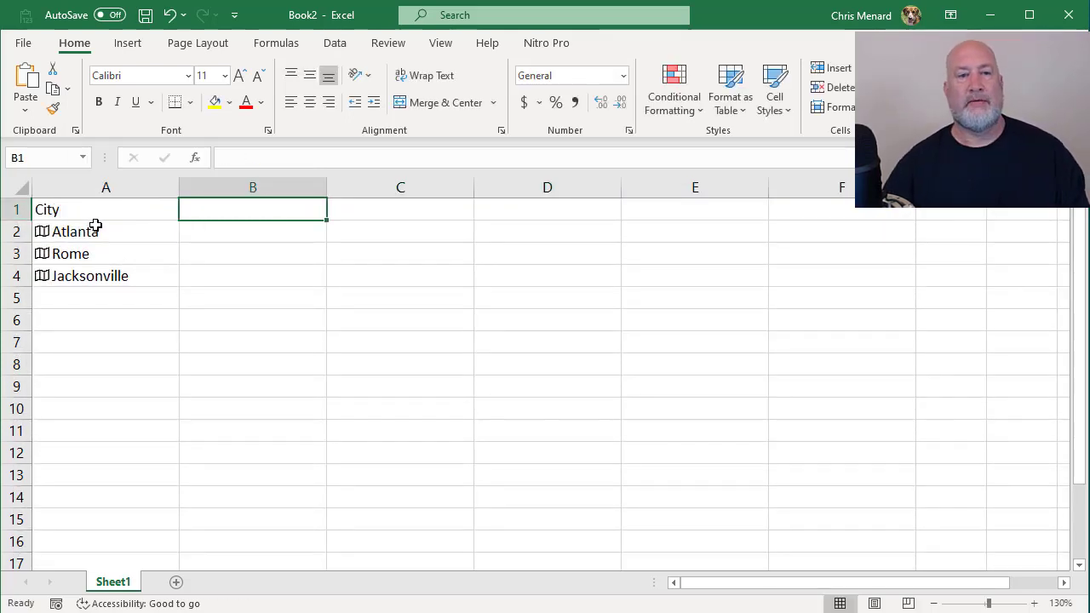
Step: Extract the Population and Leader(s) fields for the cities in A2:A4 into the adjacent columns
left_click_drag(95, 225, 109, 275)
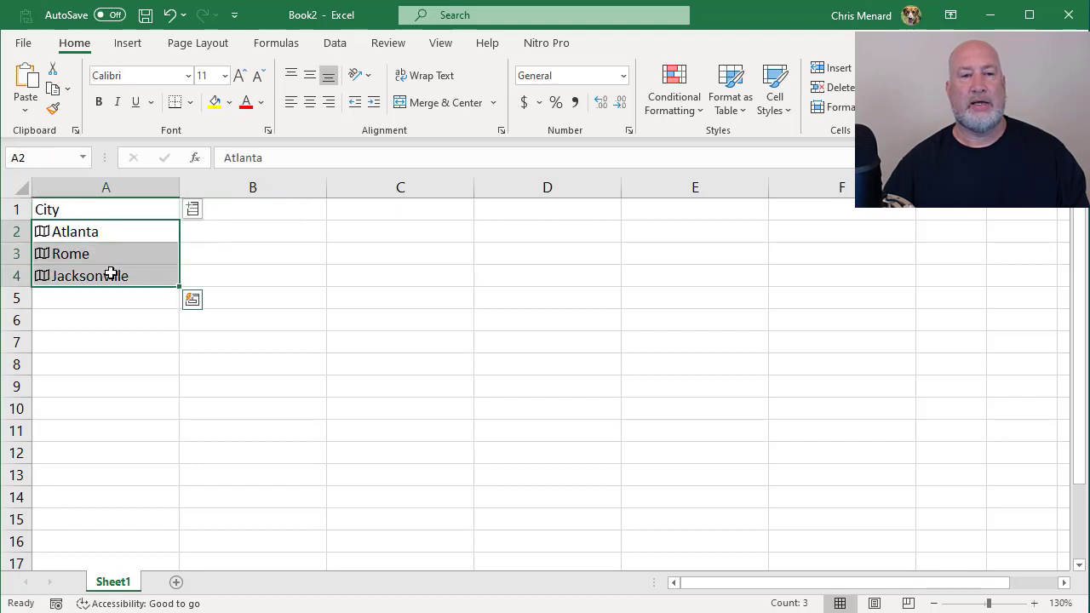
left_click(195, 220)
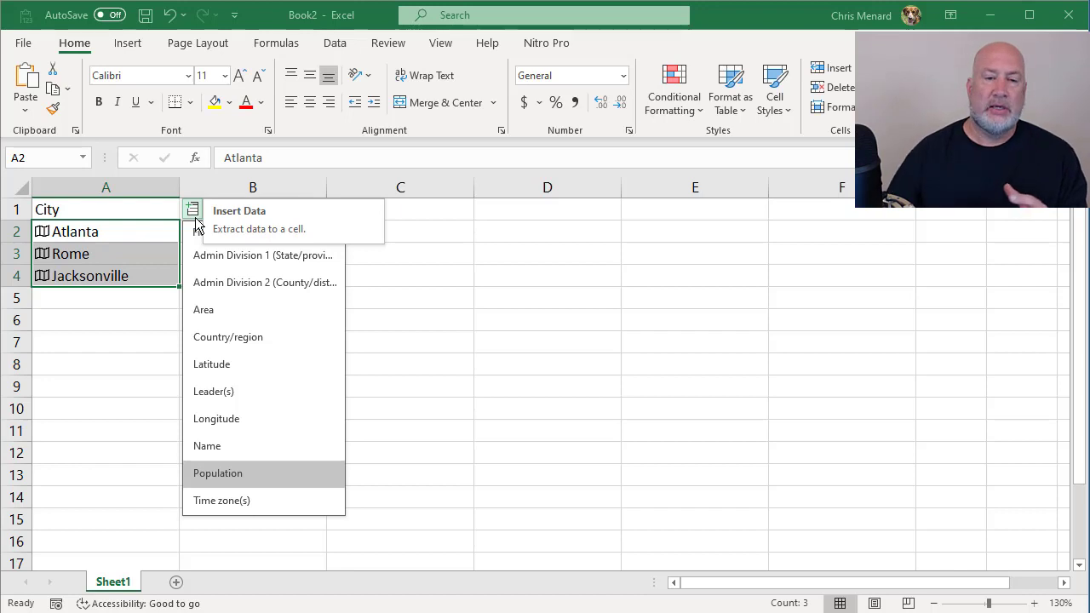
left_click(258, 476)
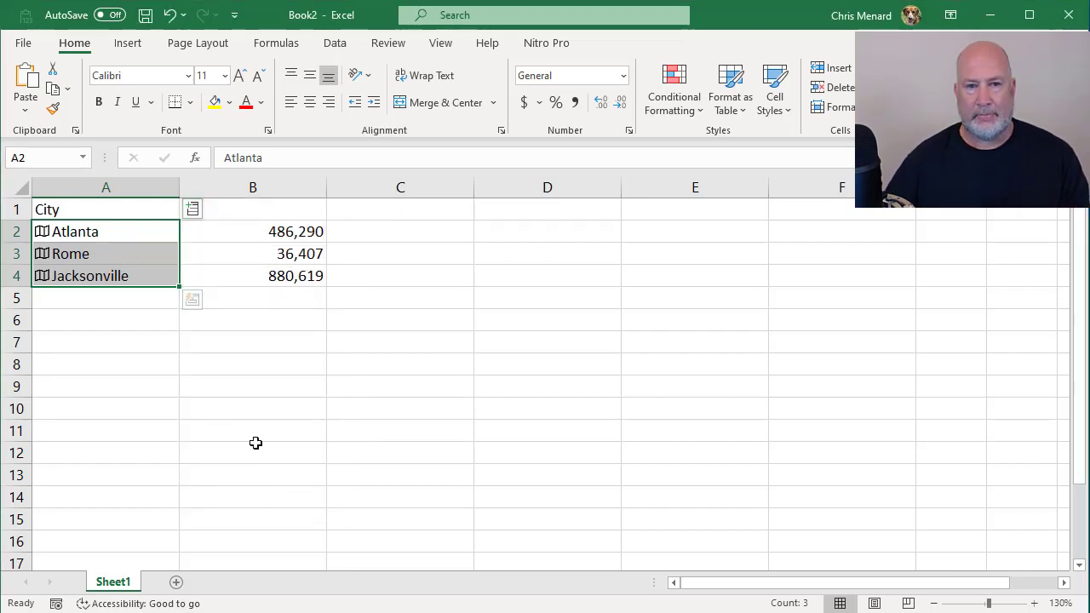
left_click(194, 219)
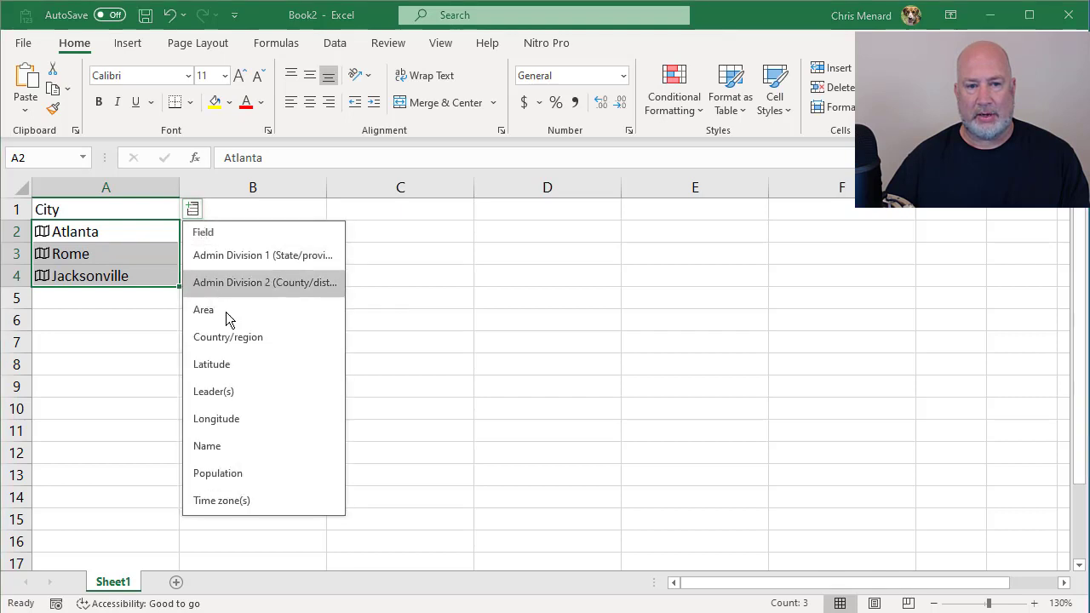
left_click(244, 392)
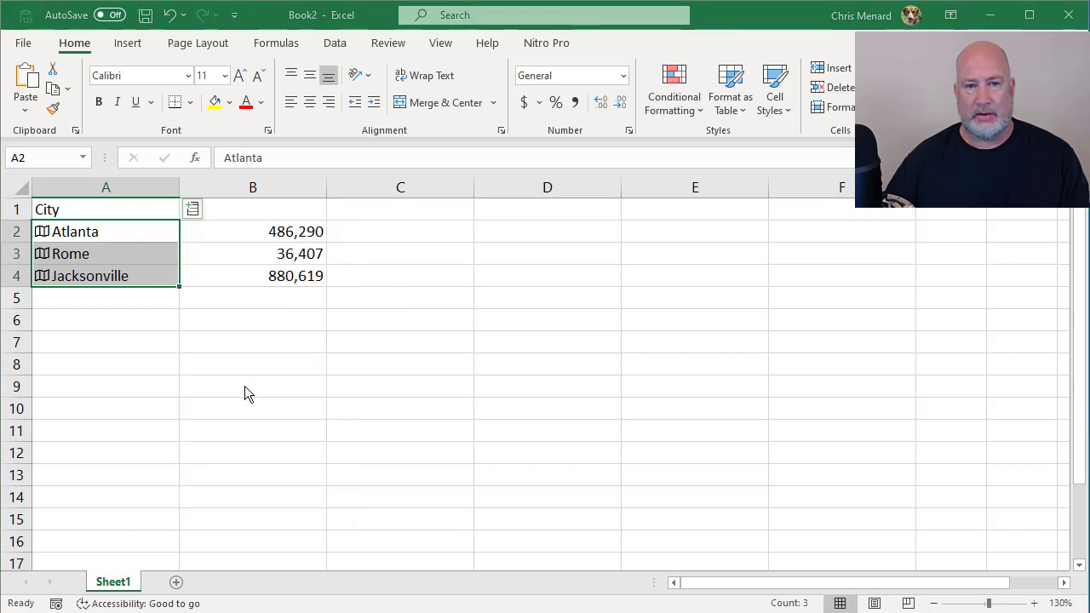
Step: Extract the Admin Division 1 (state/province) field for the cities in A2:A4 and auto-fit column C to its contents
left_click(362, 231)
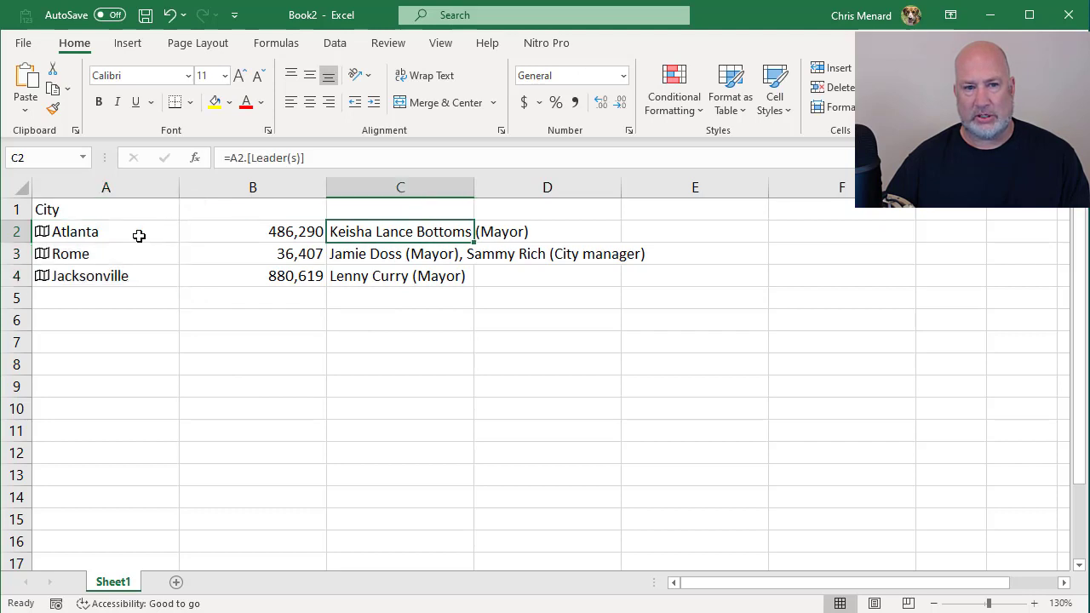
left_click_drag(139, 236, 148, 268)
left_click(192, 210)
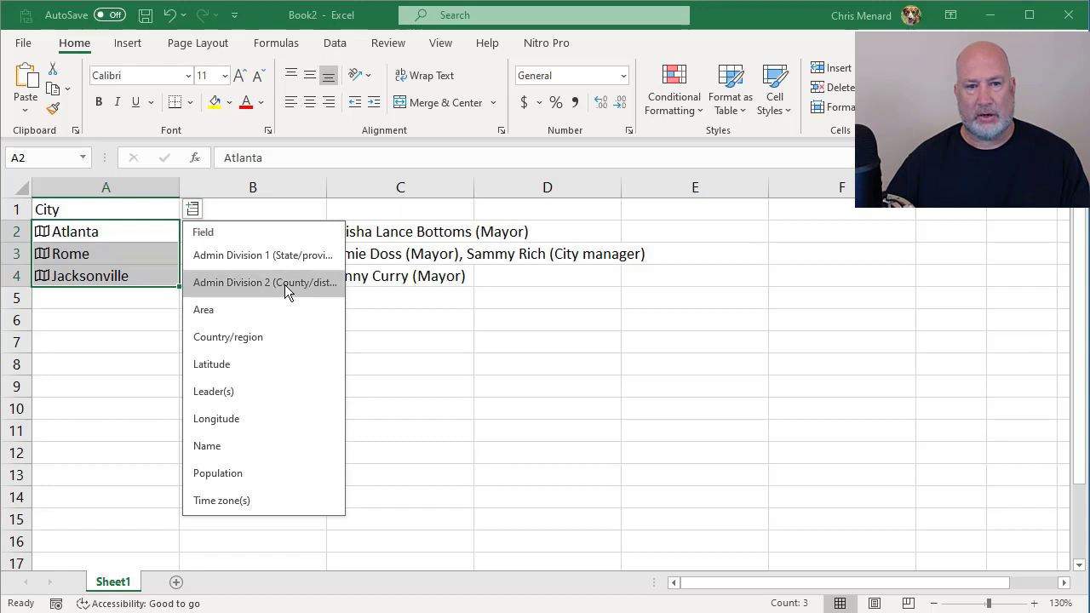
left_click(288, 260)
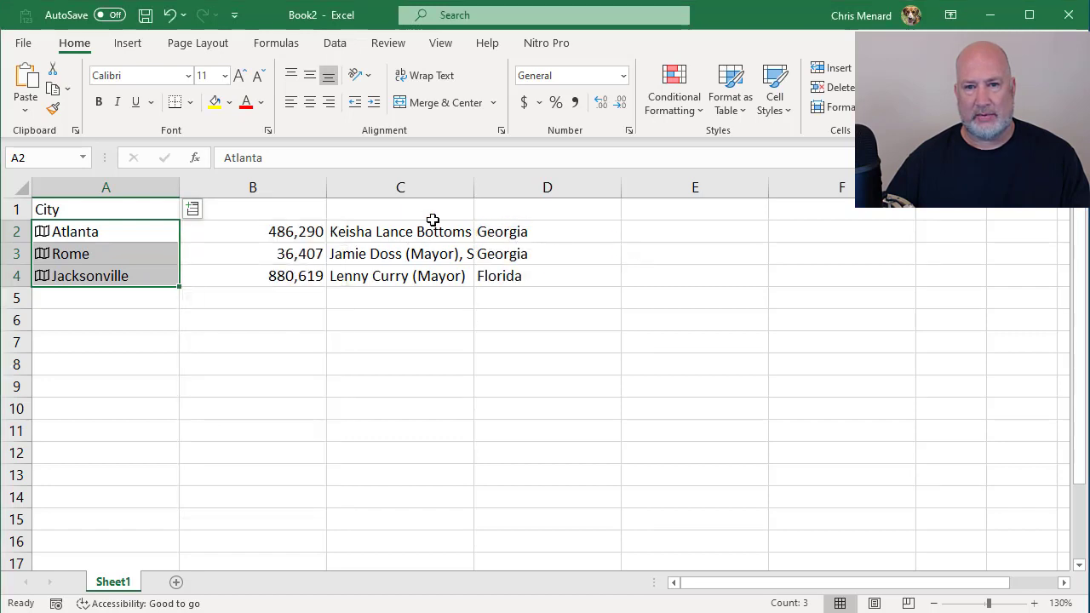
double_click(473, 187)
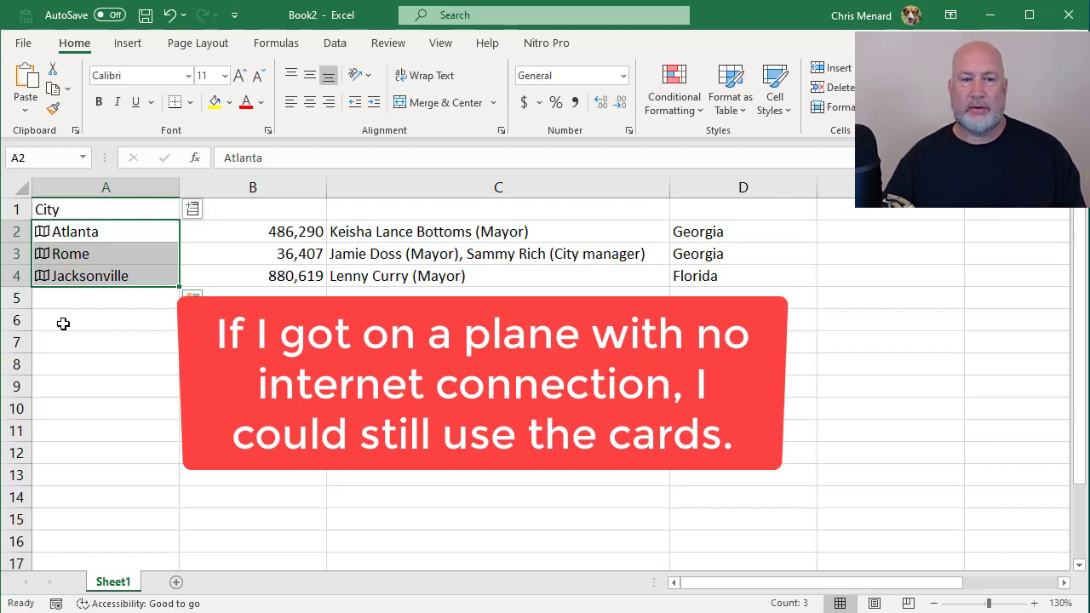
Step: Add a new worksheet, copy the address of the Worldometers population-by-country page in the browser, and return to Excel
left_click(176, 581)
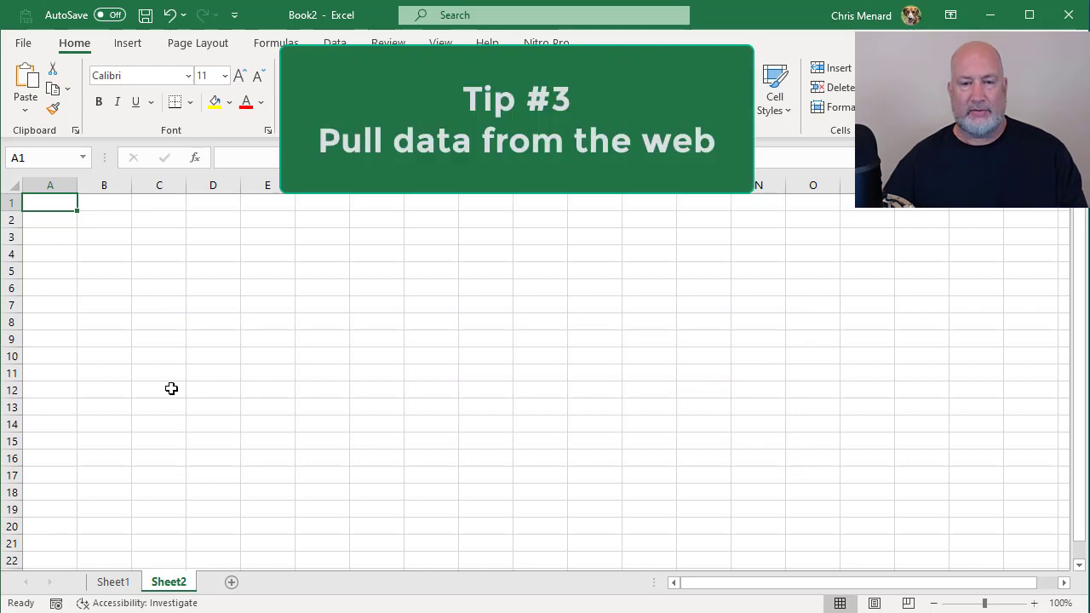
key("alt+Tab")
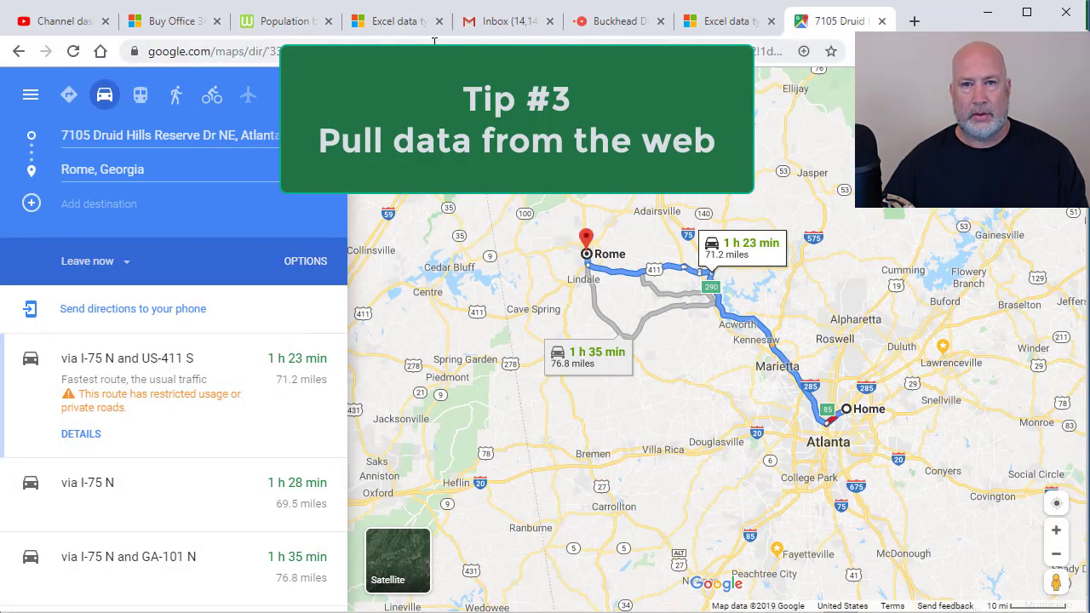
left_click(303, 30)
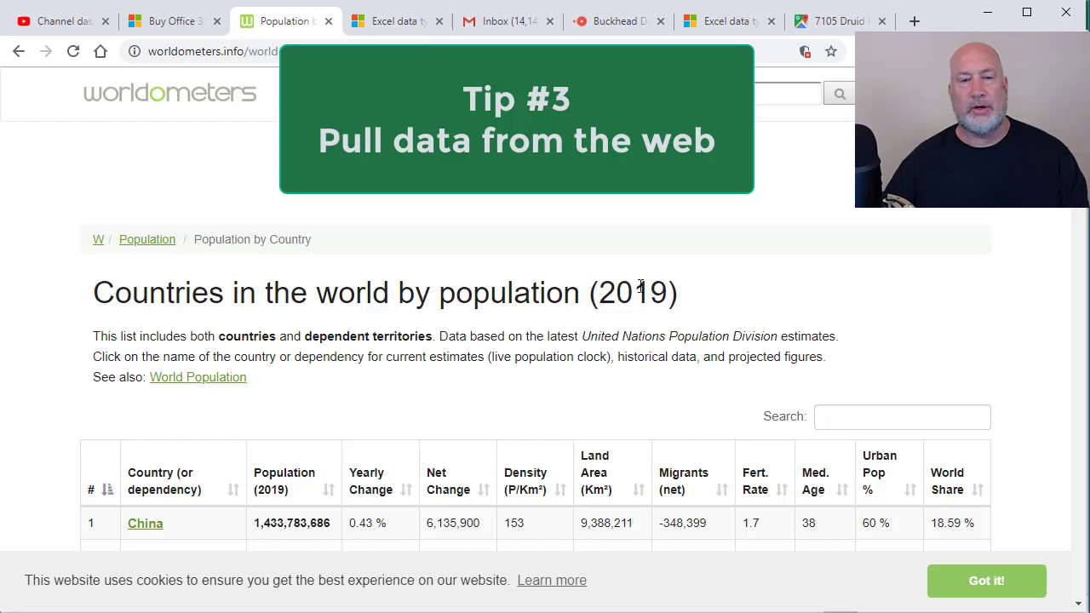
left_click(298, 51)
right_click(298, 54)
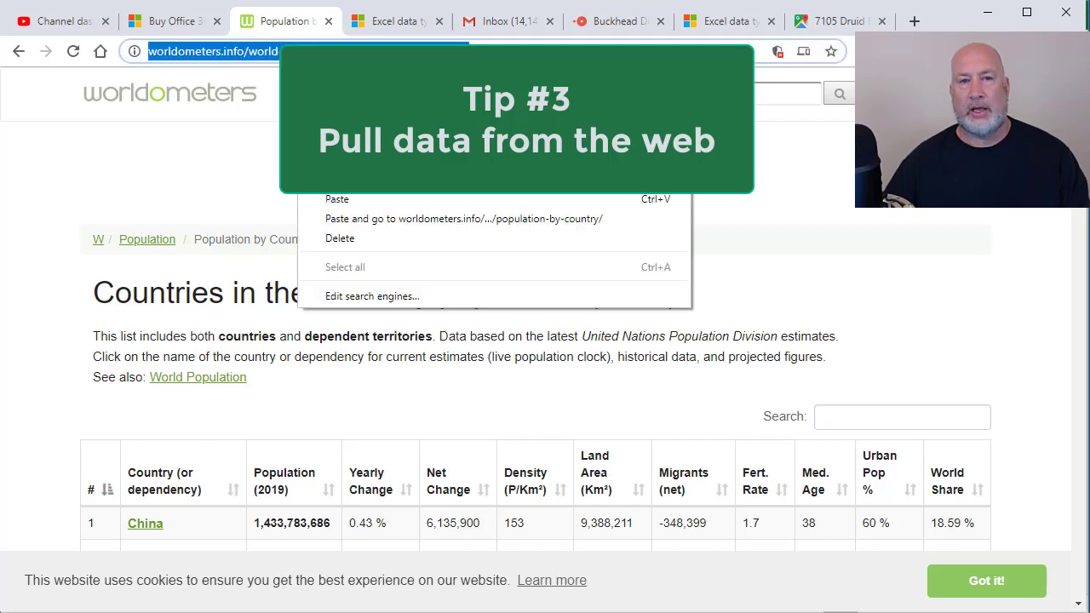
left_click(338, 179)
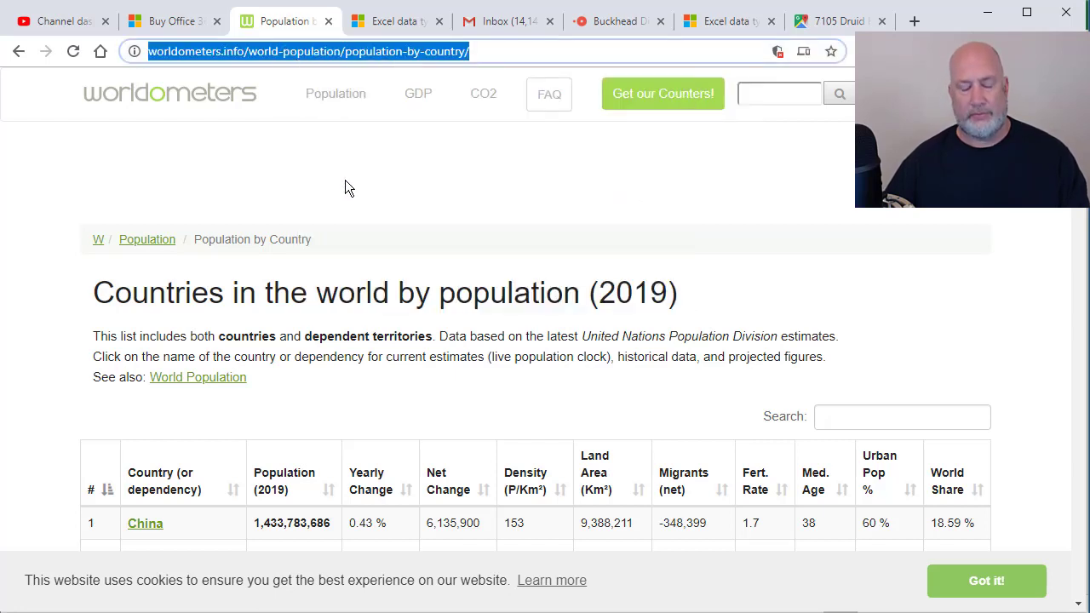
key("alt+Tab")
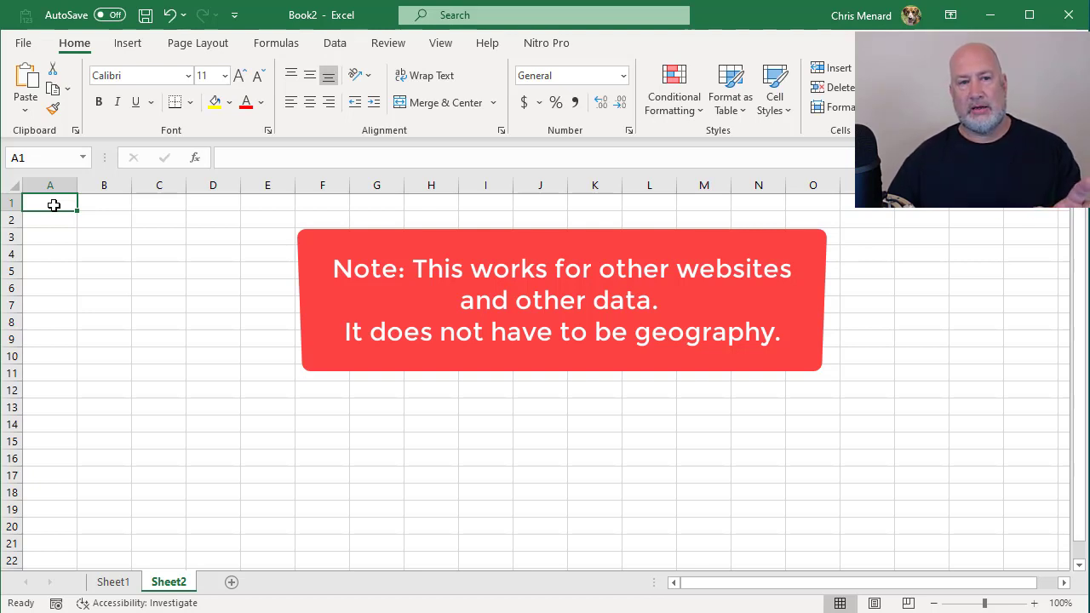
left_click(337, 47)
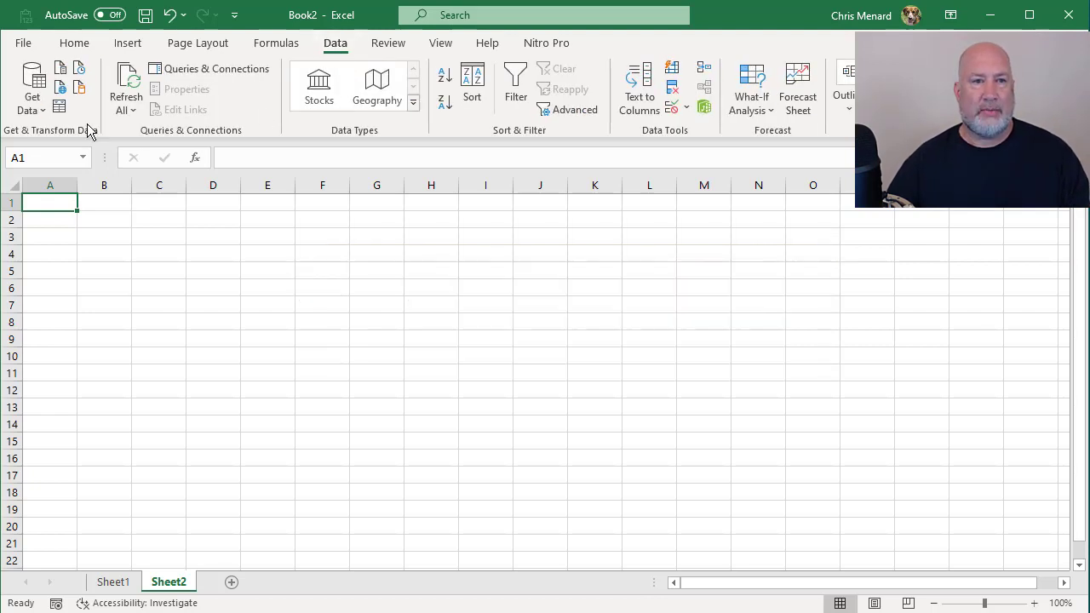
left_click(61, 91)
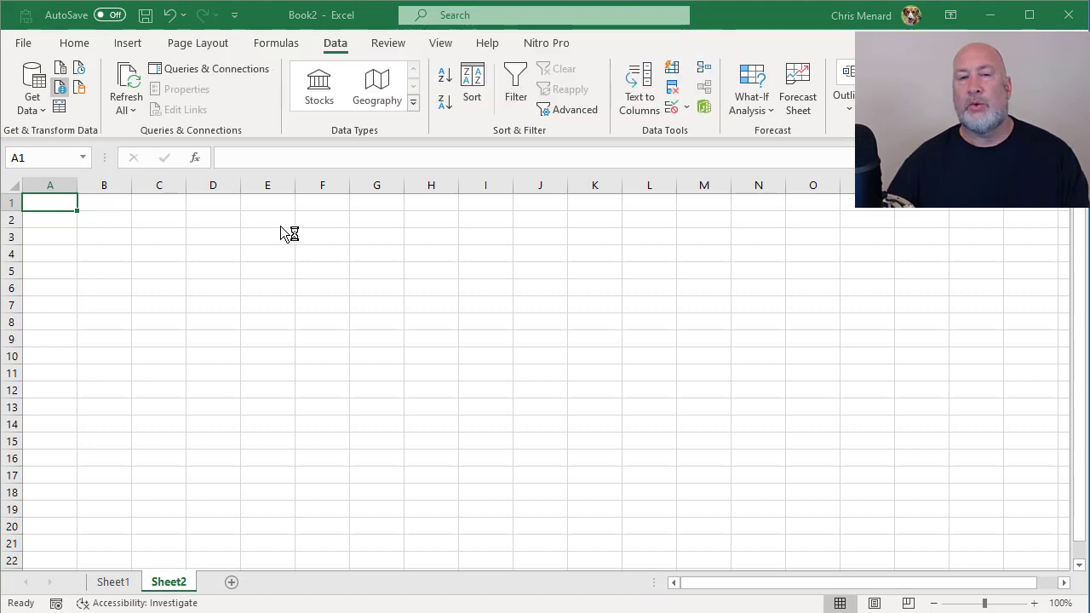
left_click_drag(553, 436, 480, 153)
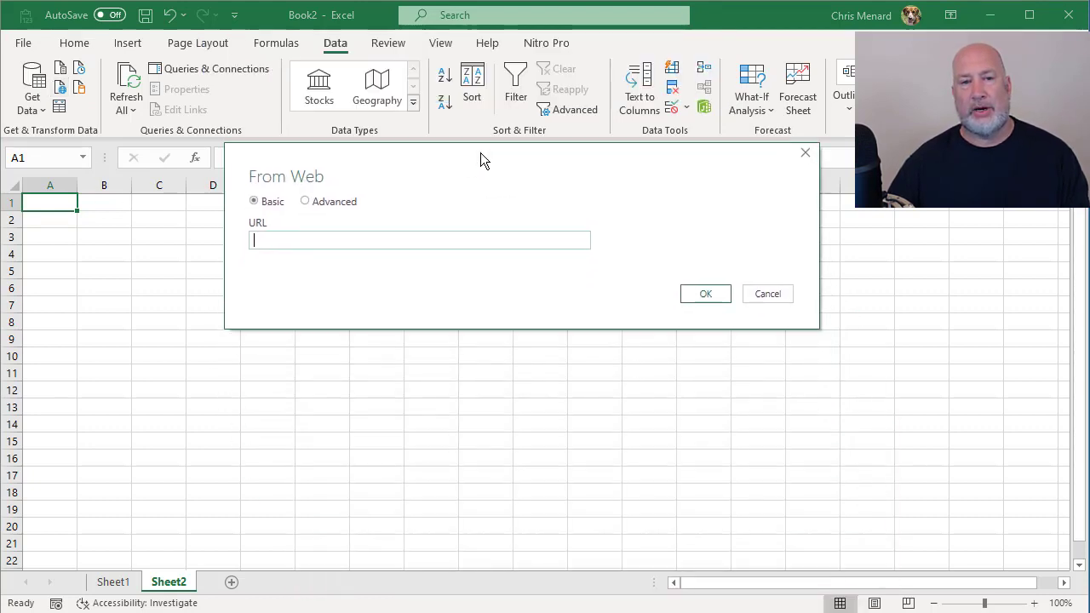
left_click(307, 242)
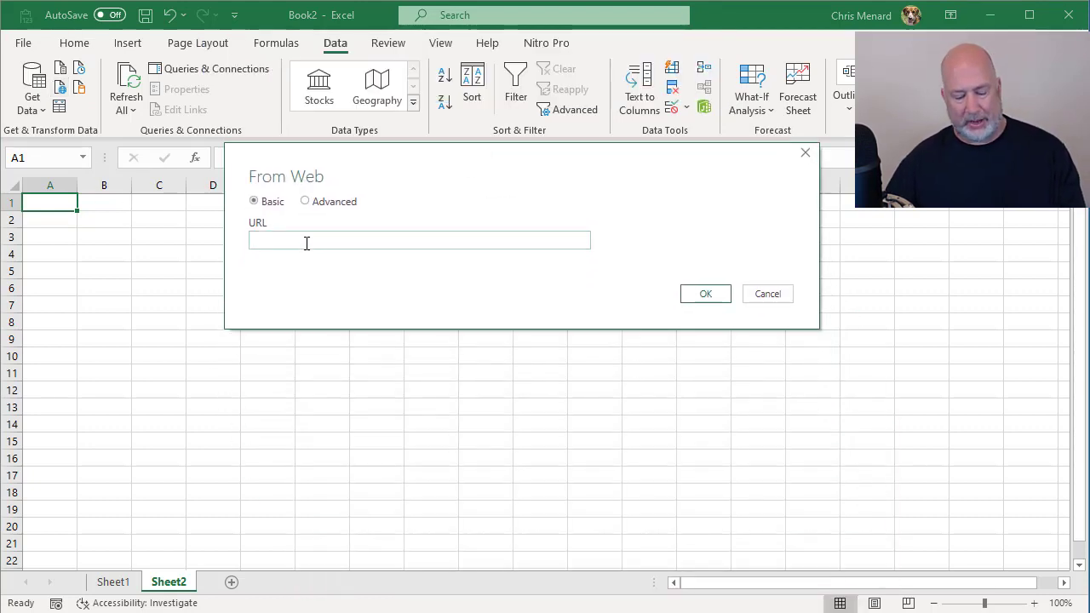
key("ctrl+v")
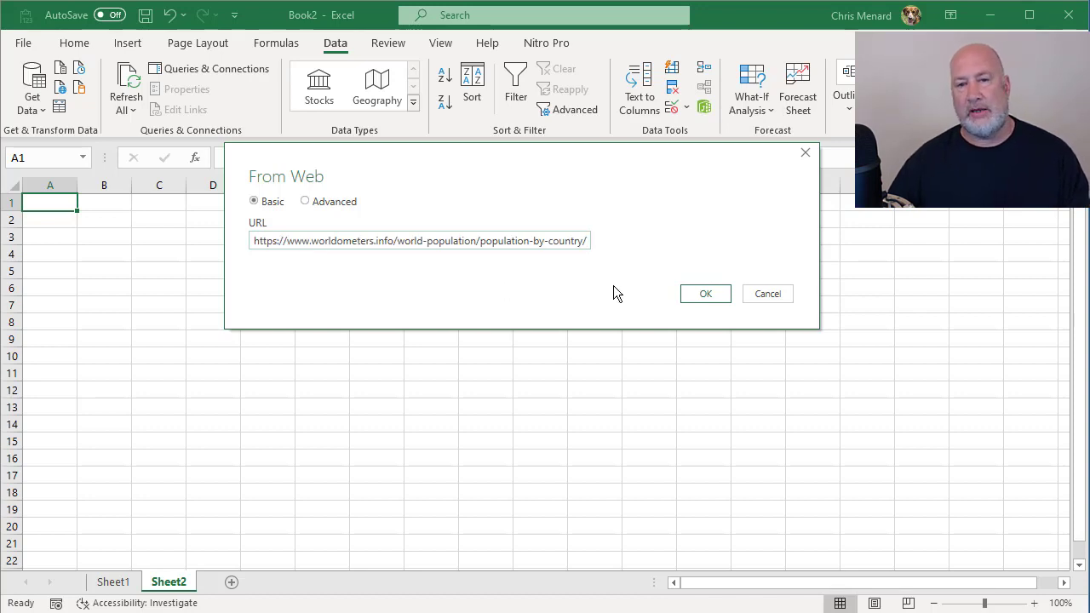
left_click(693, 294)
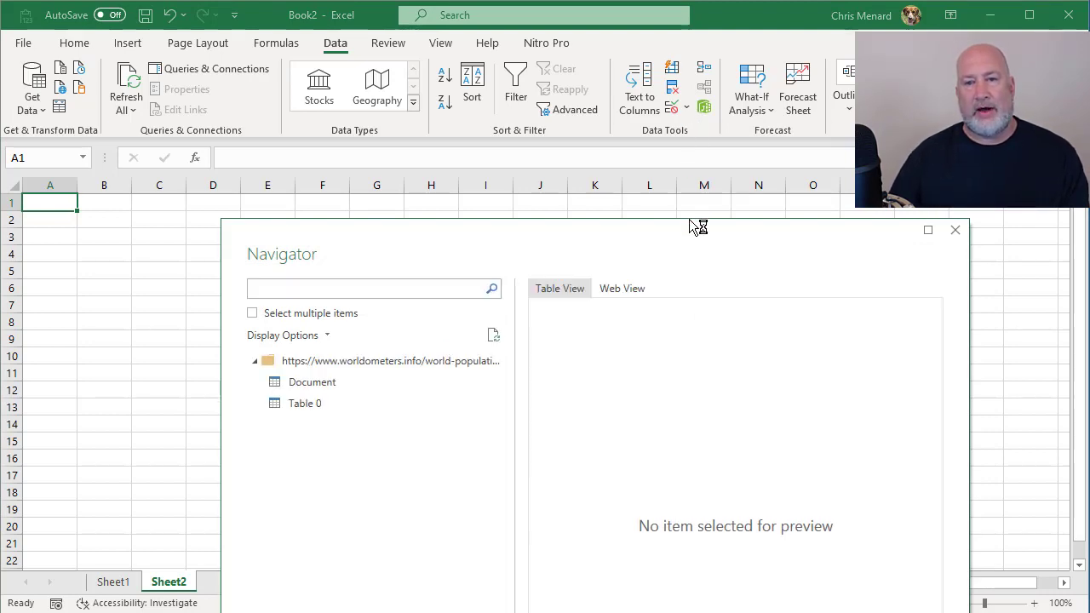
Step: Preview Table 0 in both table and web view, and load it into the workbook
left_click_drag(690, 226, 668, 114)
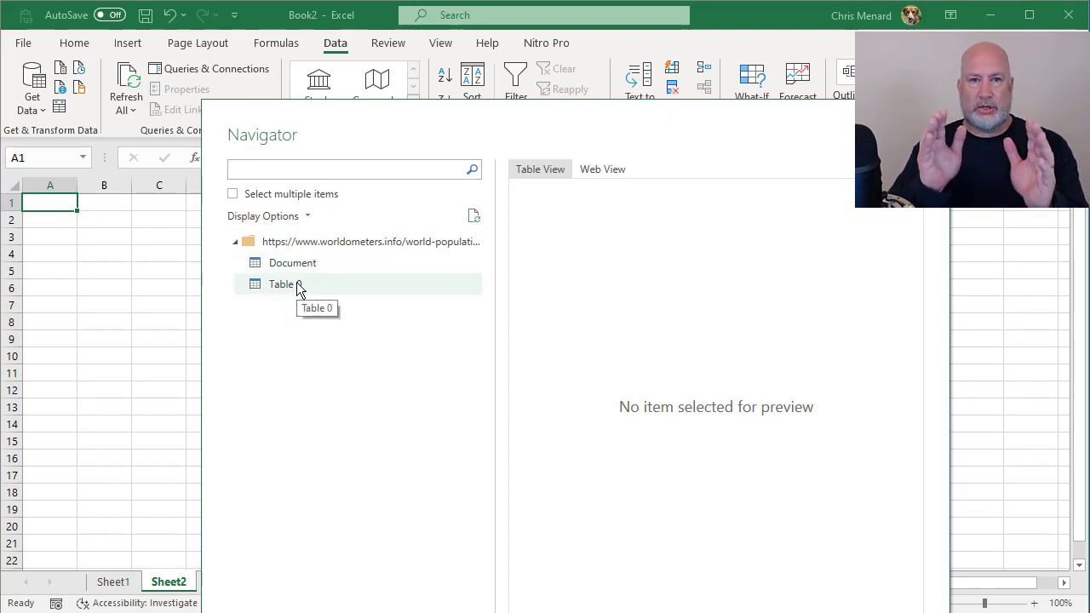
left_click(275, 283)
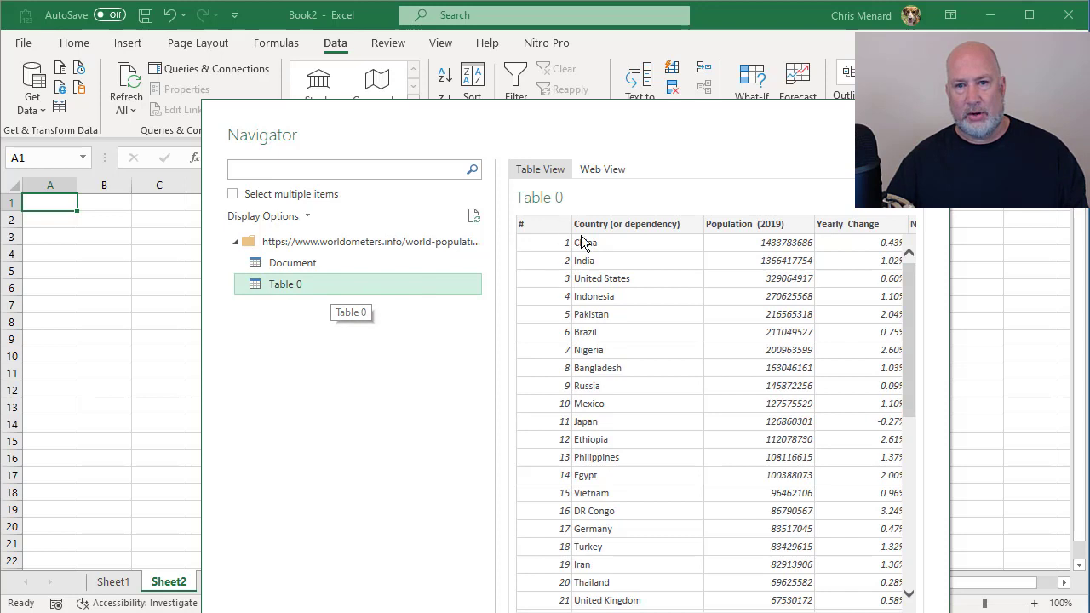
left_click(621, 172)
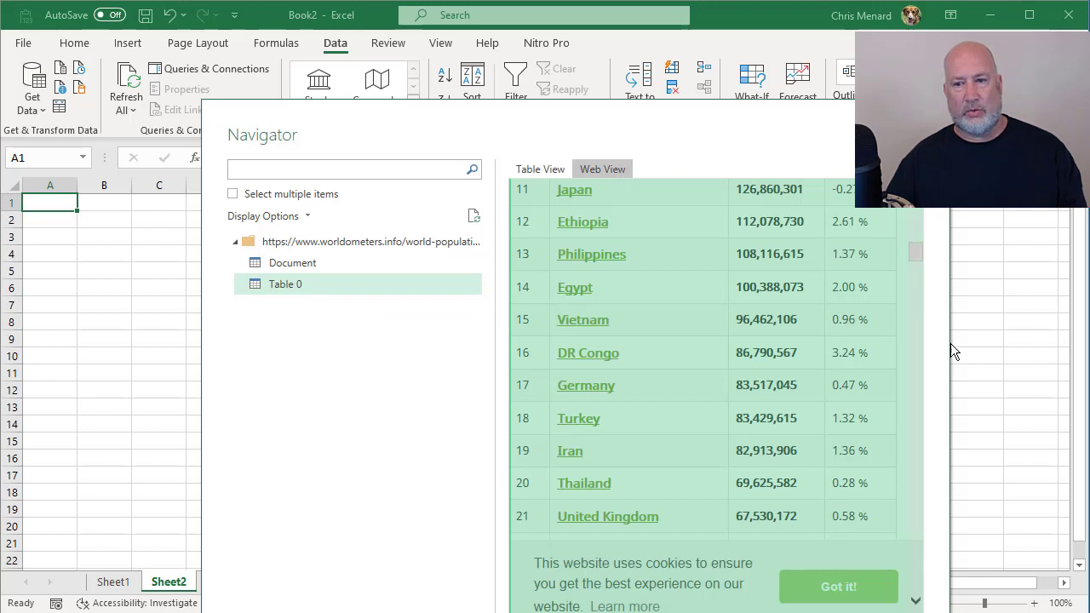
left_click(537, 173)
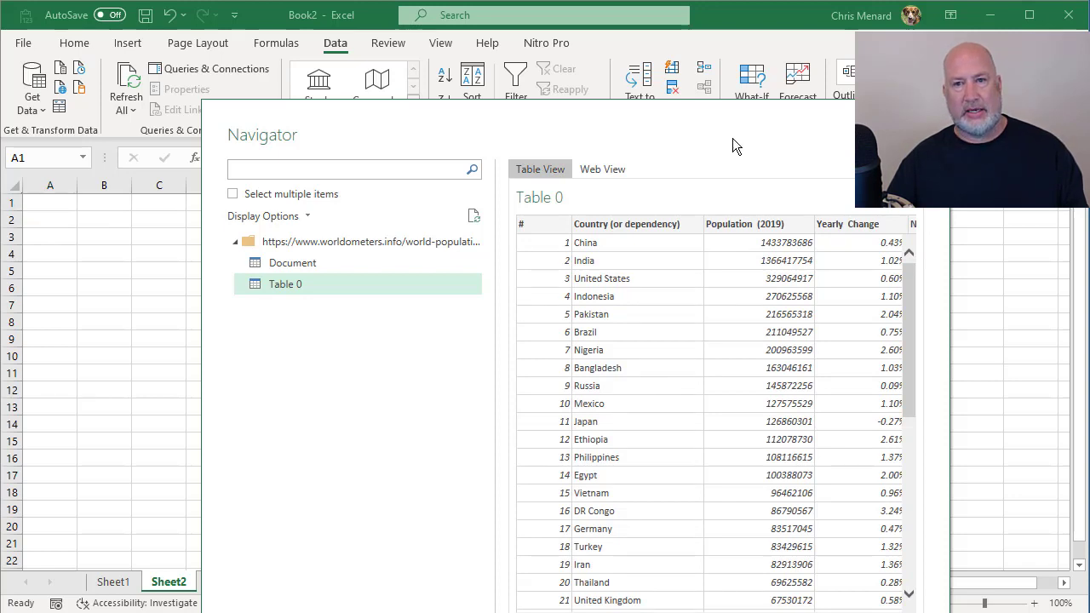
left_click_drag(727, 105, 709, 20)
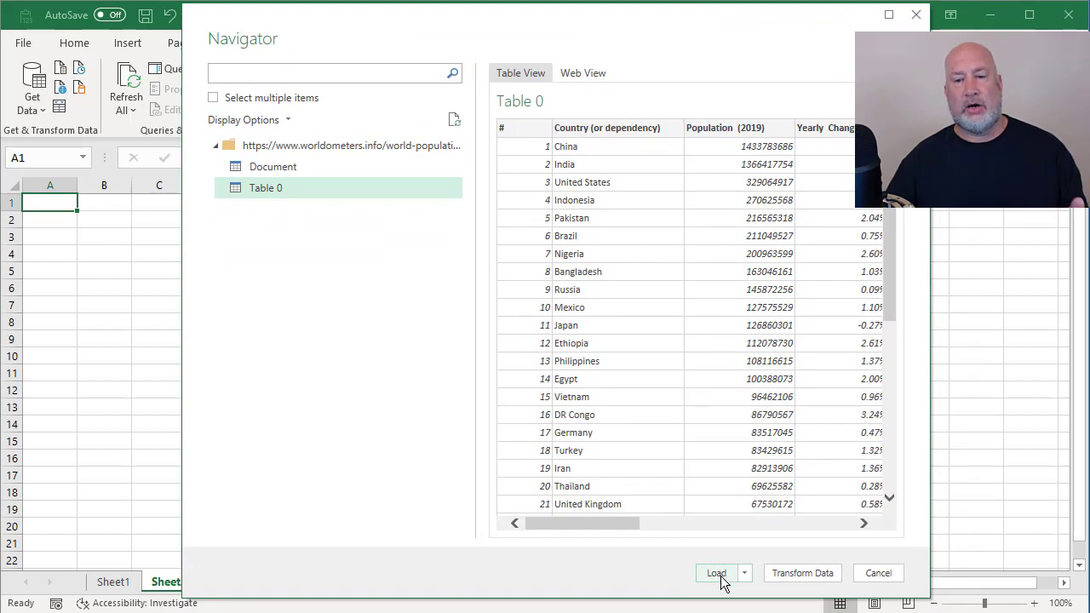
left_click(718, 573)
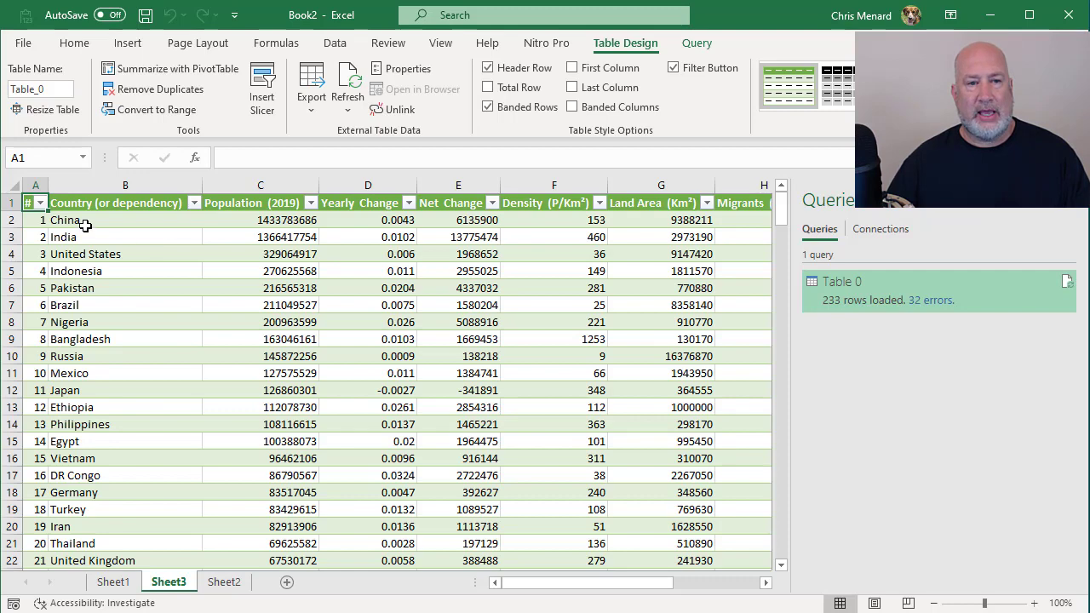
Step: Delete columns C through L of the imported table, from Population (2019) to World Share
left_click_drag(281, 185, 652, 214)
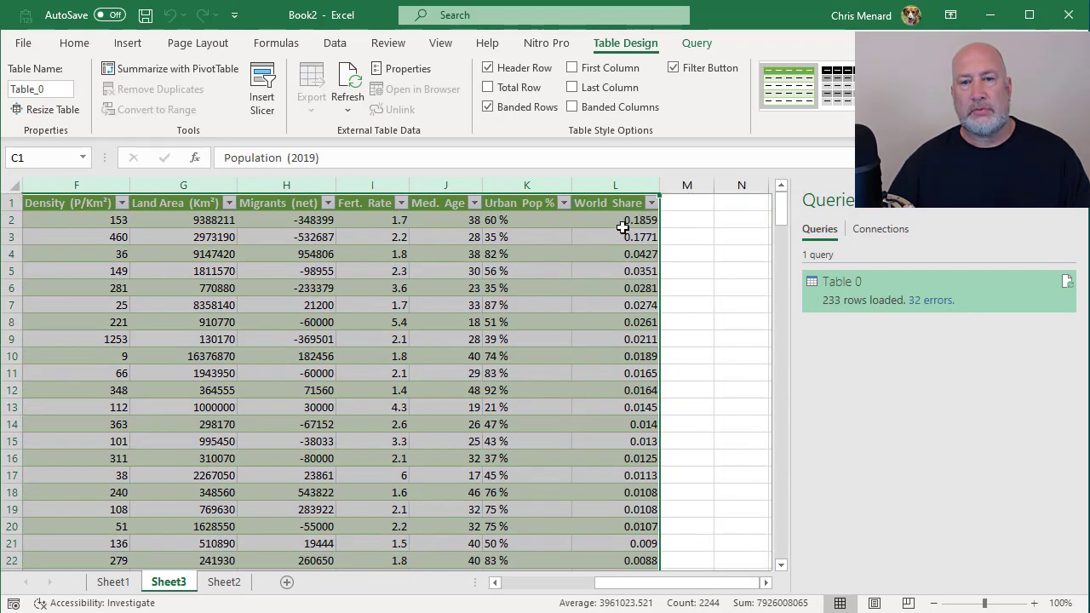
right_click(622, 227)
left_click(665, 394)
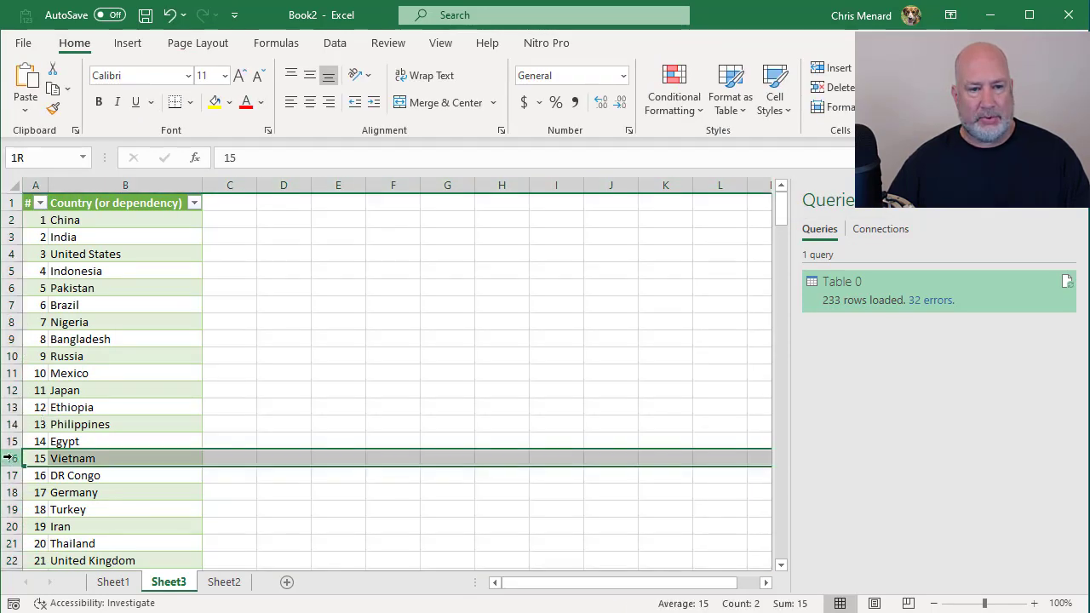
Step: Delete every table row from row 16 (Vietnam) down to row 234 (Holy See)
left_click(12, 458)
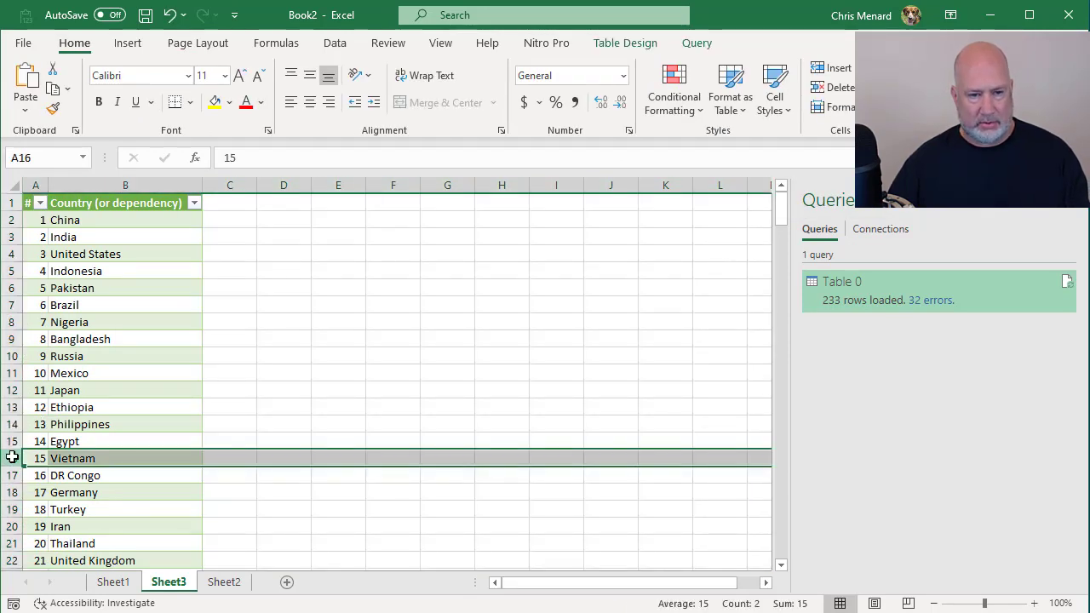
key("ctrl+shift+Down")
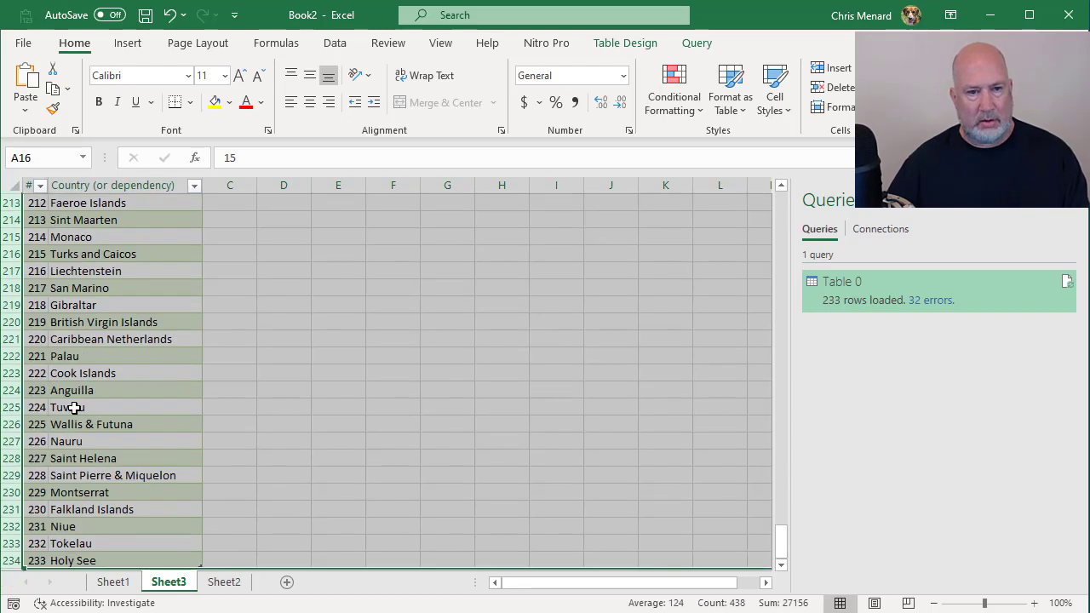
right_click(75, 408)
left_click(122, 572)
scroll(161, 364, "up", 10)
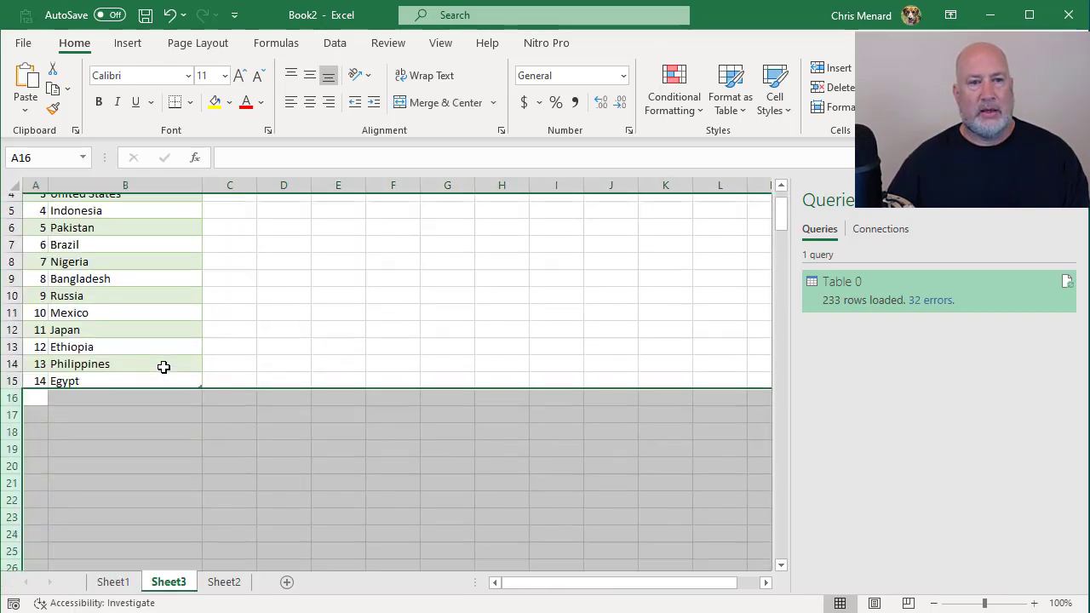
left_click(122, 288)
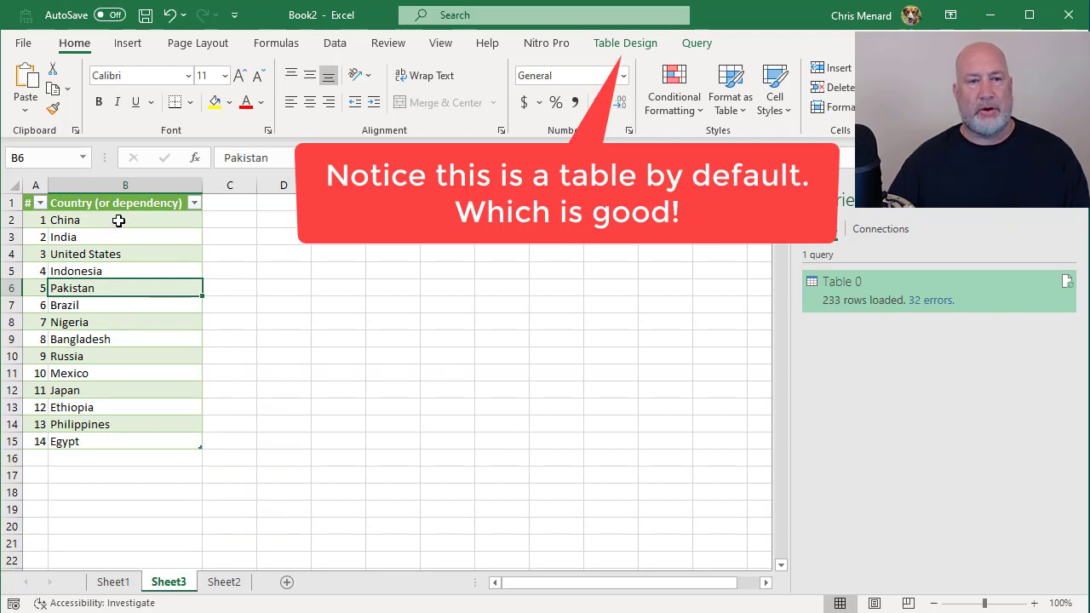
Step: Convert the country names in B2:B15 of Sheet3 to the Geography data type
left_click_drag(123, 218, 124, 436)
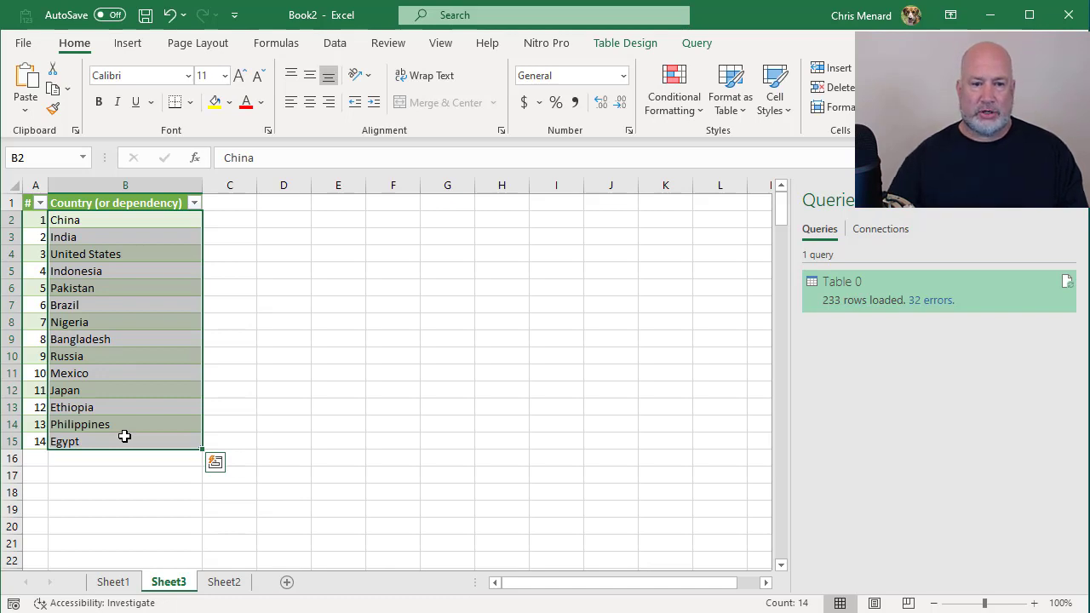
left_click(111, 583)
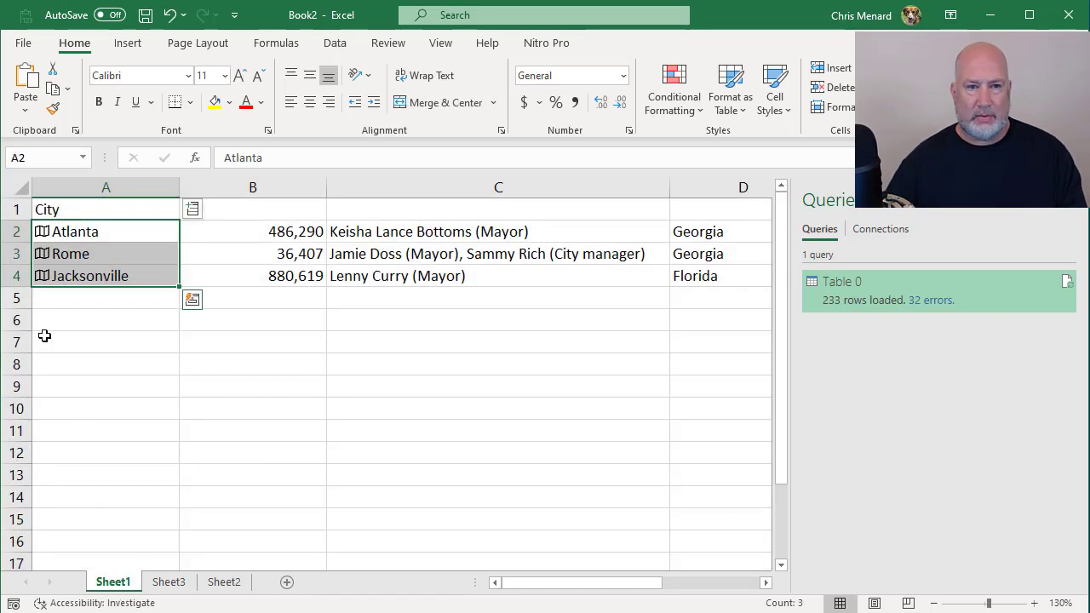
left_click(175, 582)
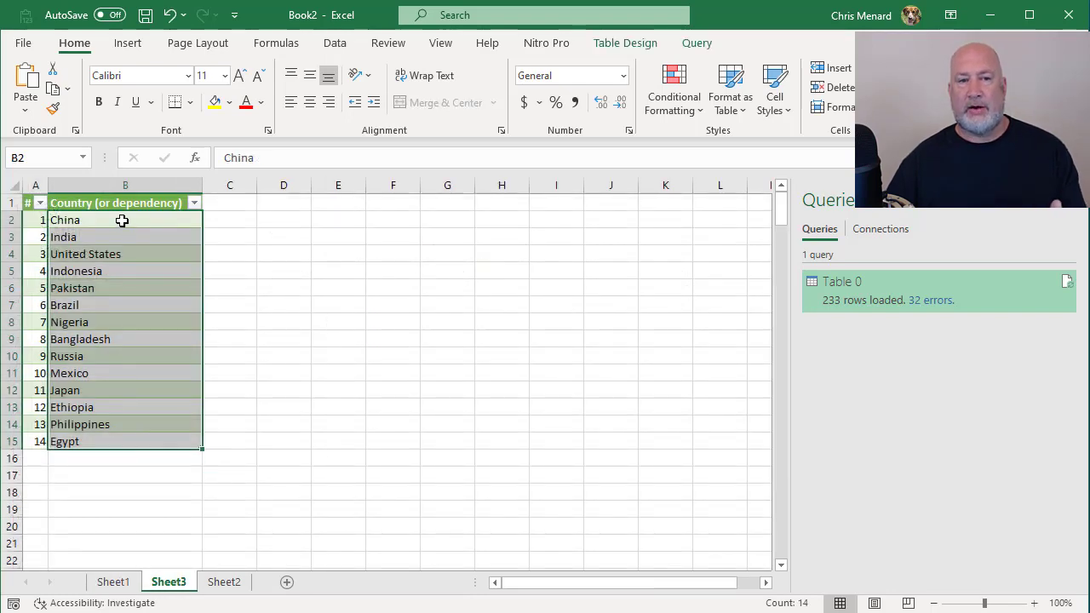
left_click(337, 48)
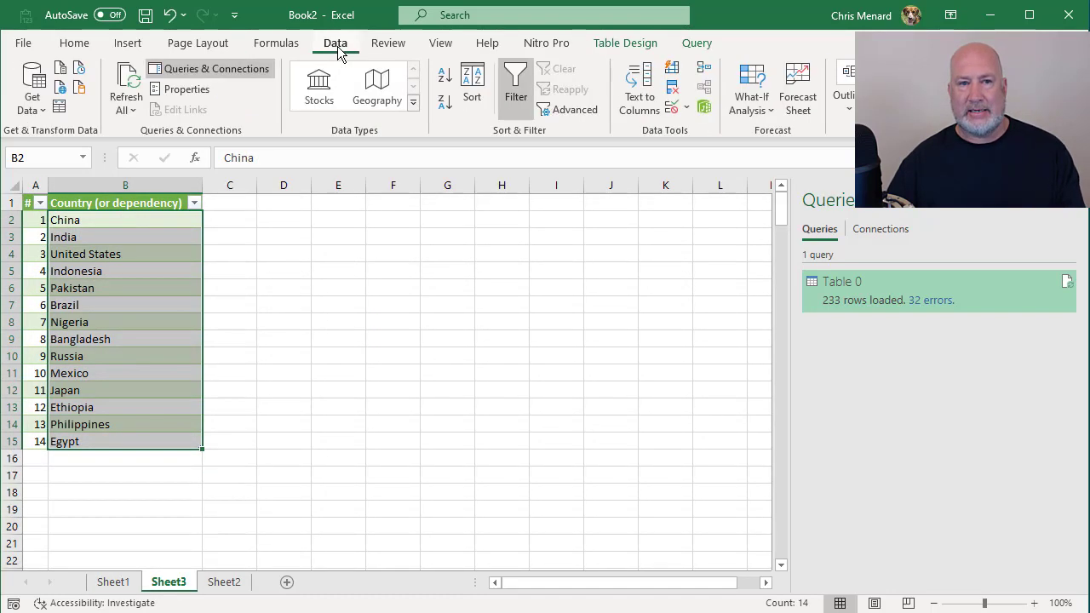
left_click(380, 95)
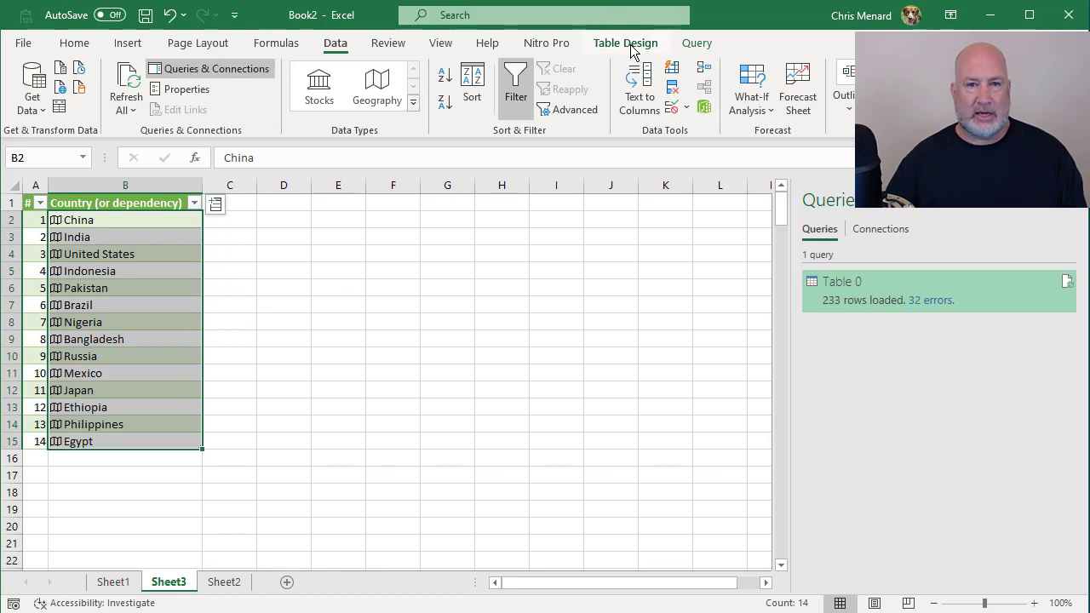
Step: Extract the Population field from the country cells into a new table column and widen column C to fit
left_click(126, 582)
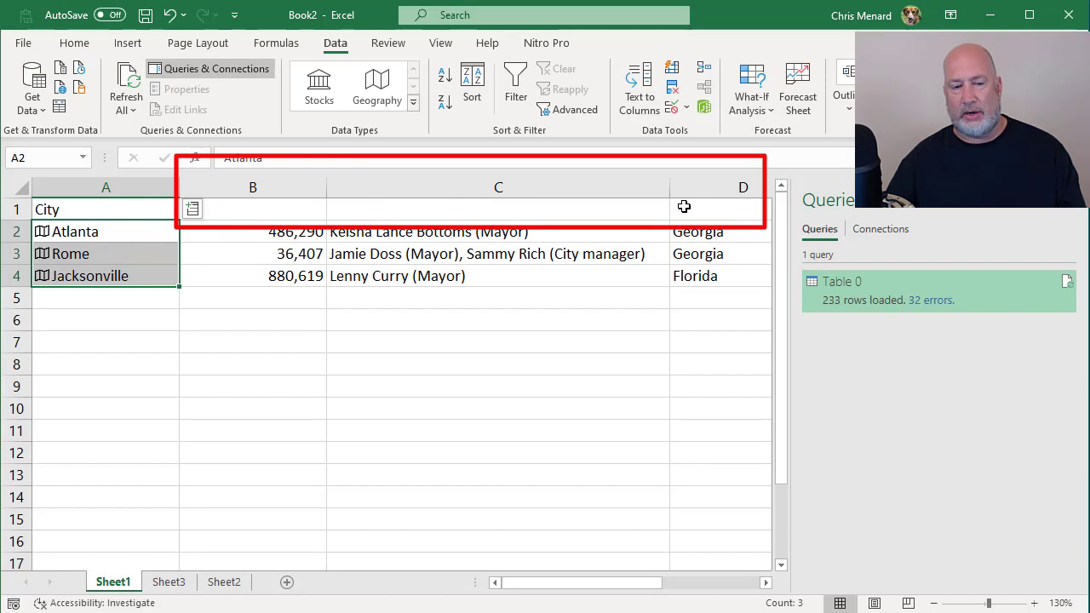
left_click(174, 584)
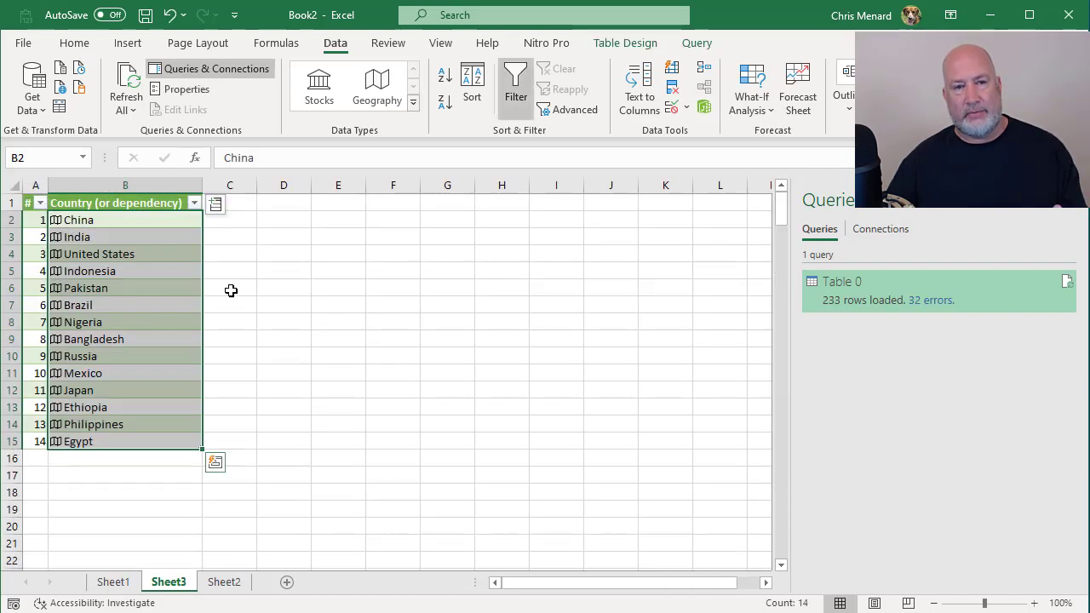
left_click(216, 207)
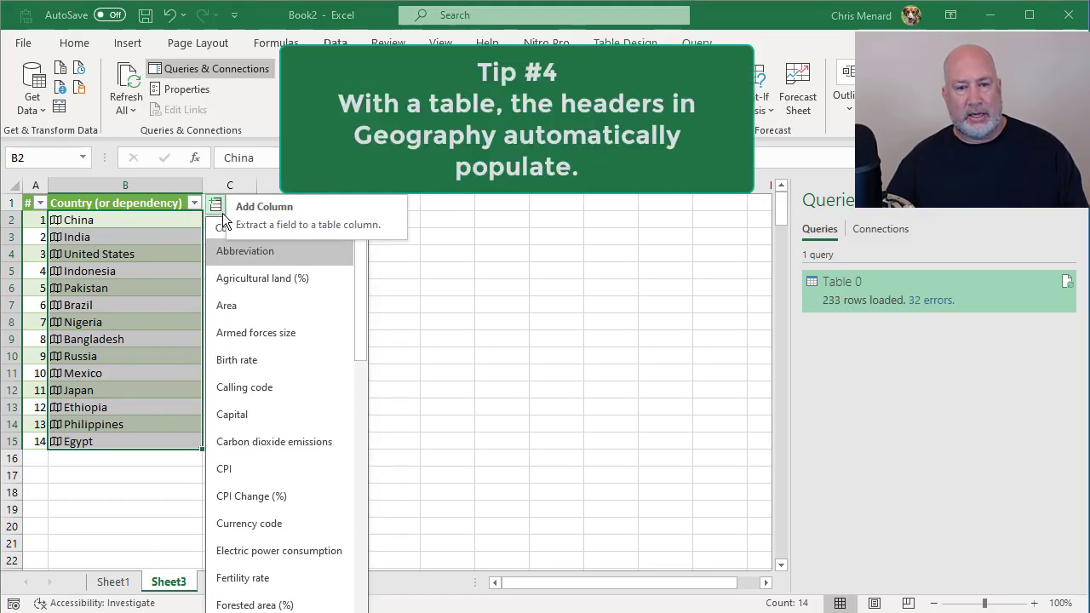
left_click_drag(365, 291, 368, 498)
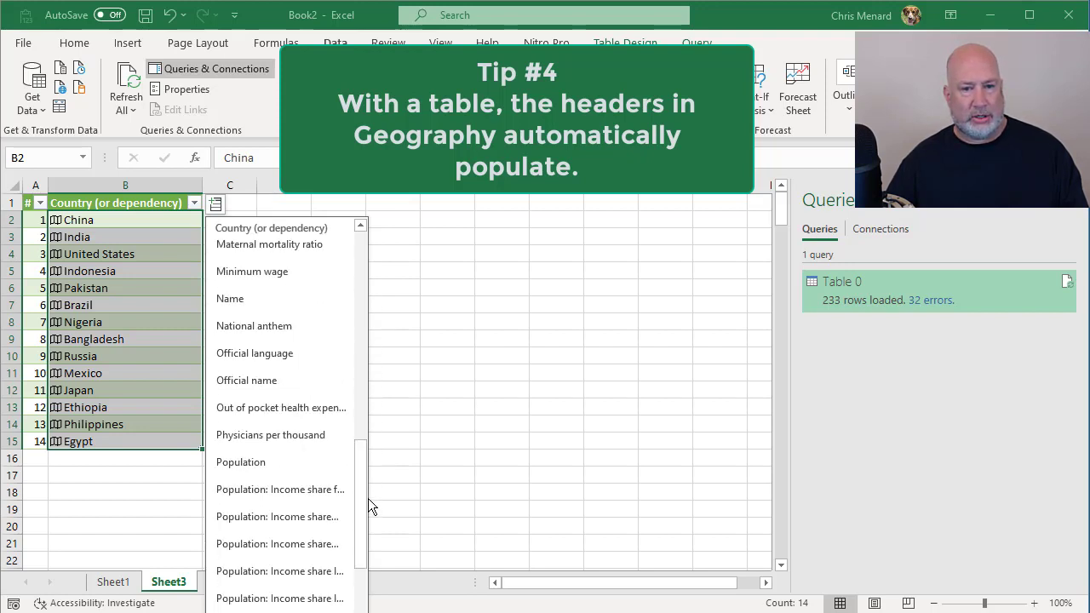
left_click(273, 465)
left_click_drag(261, 185, 333, 185)
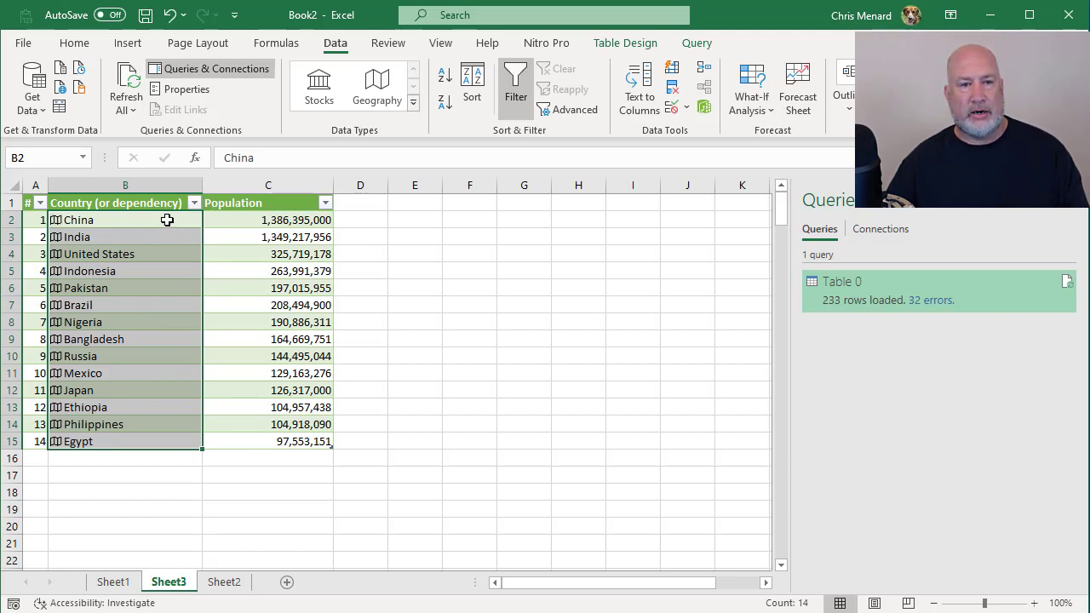
Step: Extract the Area field for all the countries into a new table column and widen column D to show every value
left_click_drag(167, 220, 174, 442)
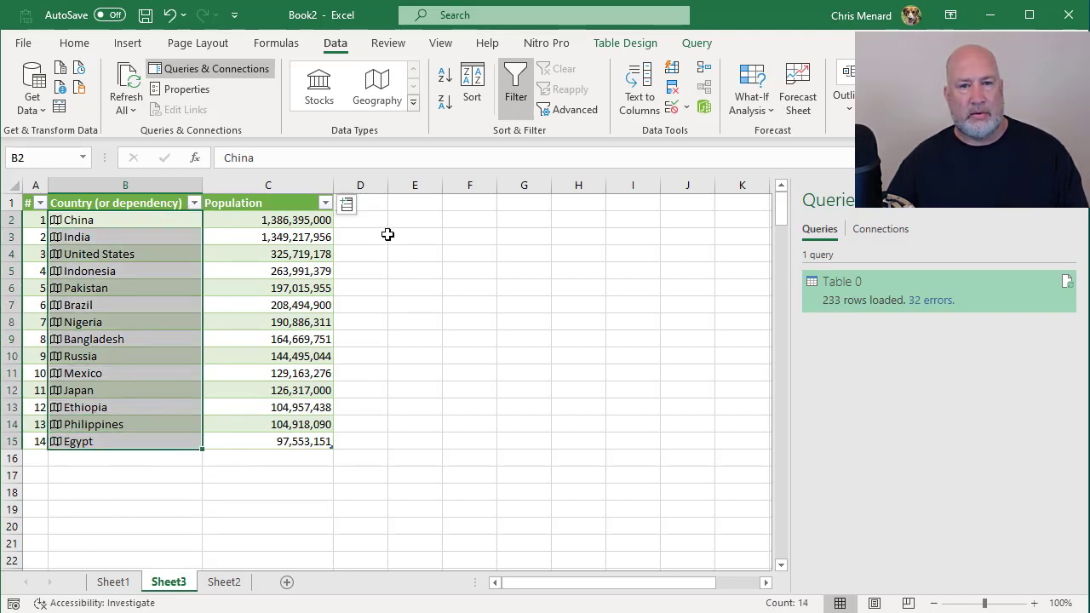
left_click(348, 205)
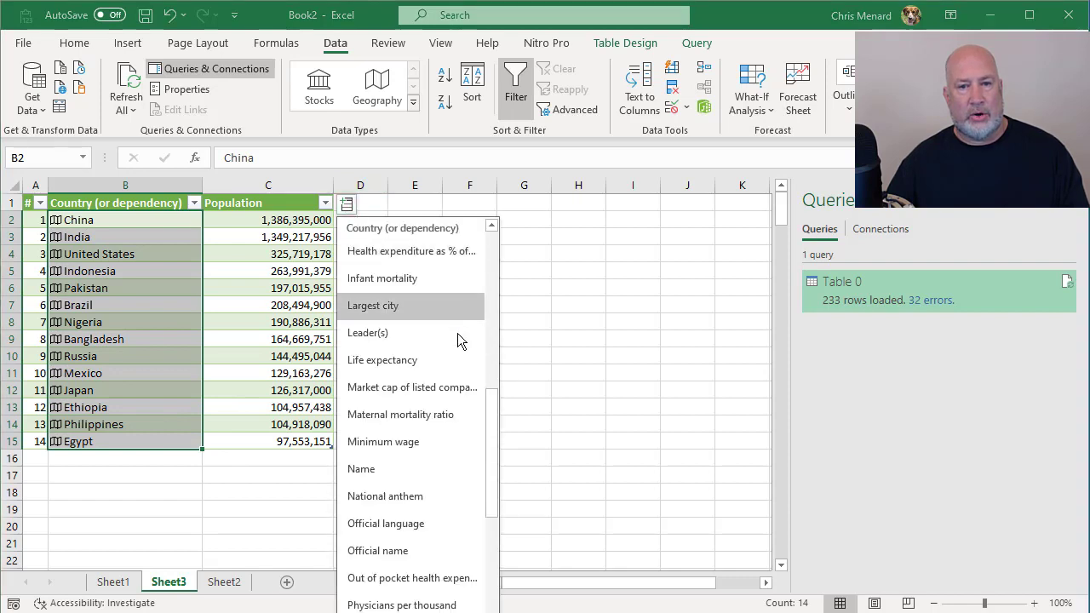
left_click_drag(490, 454, 500, 285)
left_click(392, 310)
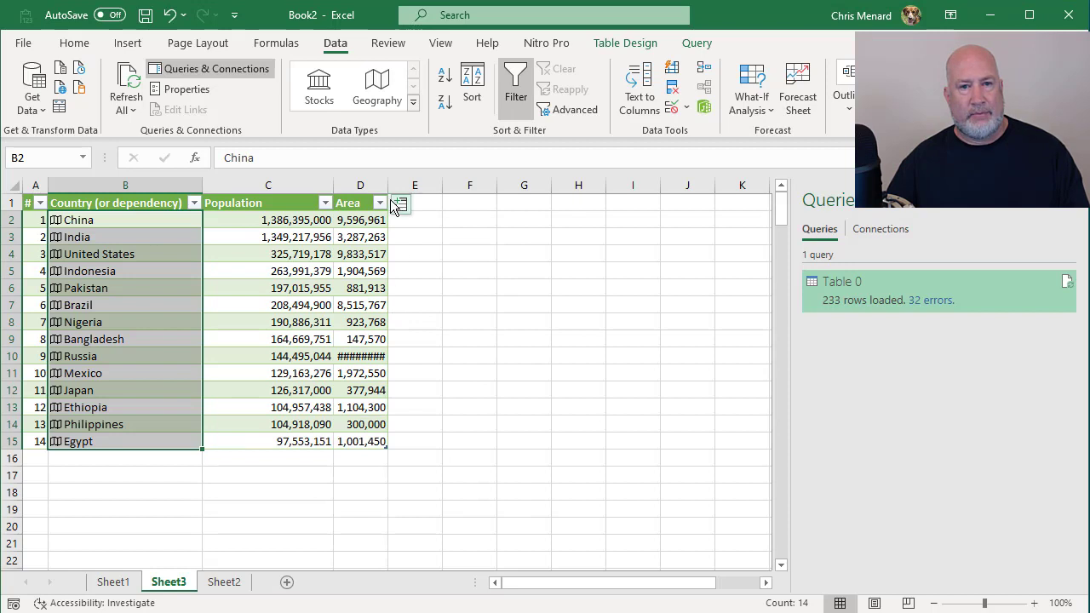
left_click_drag(389, 185, 403, 194)
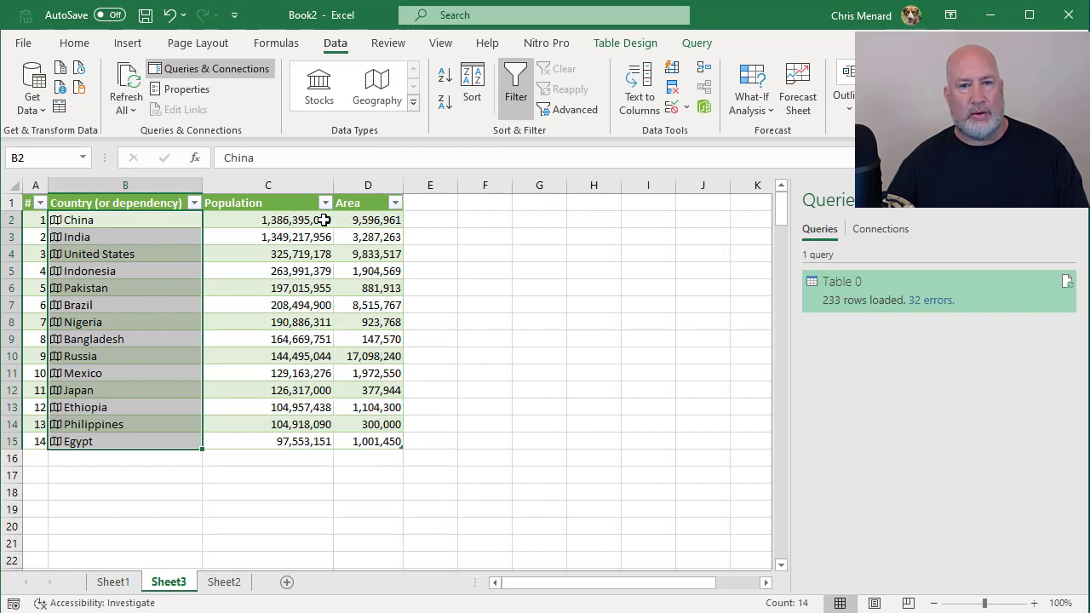
Step: Extract the Capital field for all the countries into a new table column and widen column E to fit the city names
left_click(162, 223)
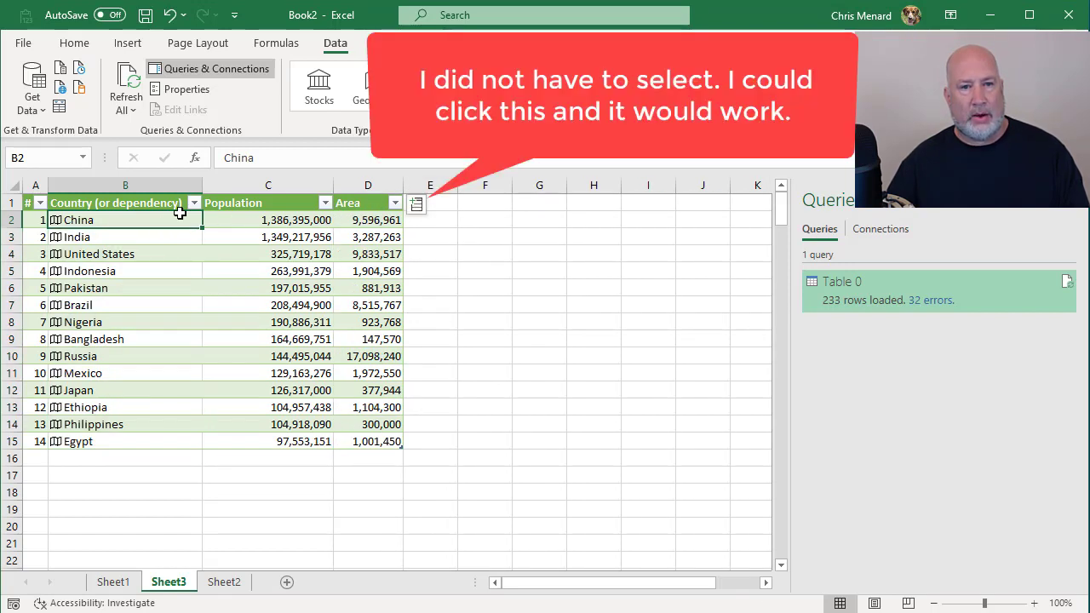
left_click_drag(180, 213, 176, 441)
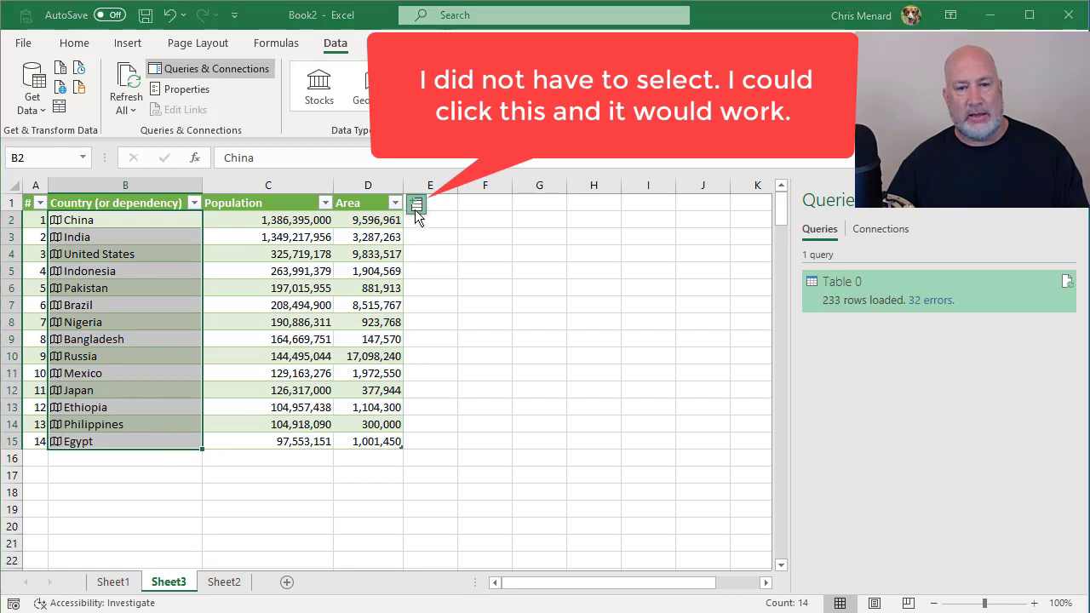
left_click(415, 206)
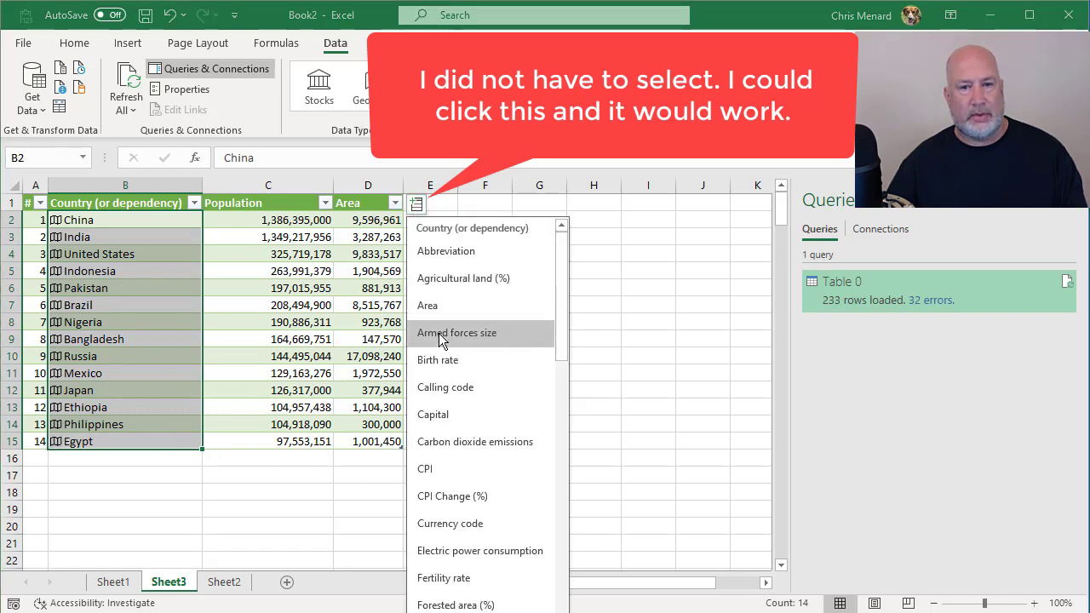
left_click(463, 420)
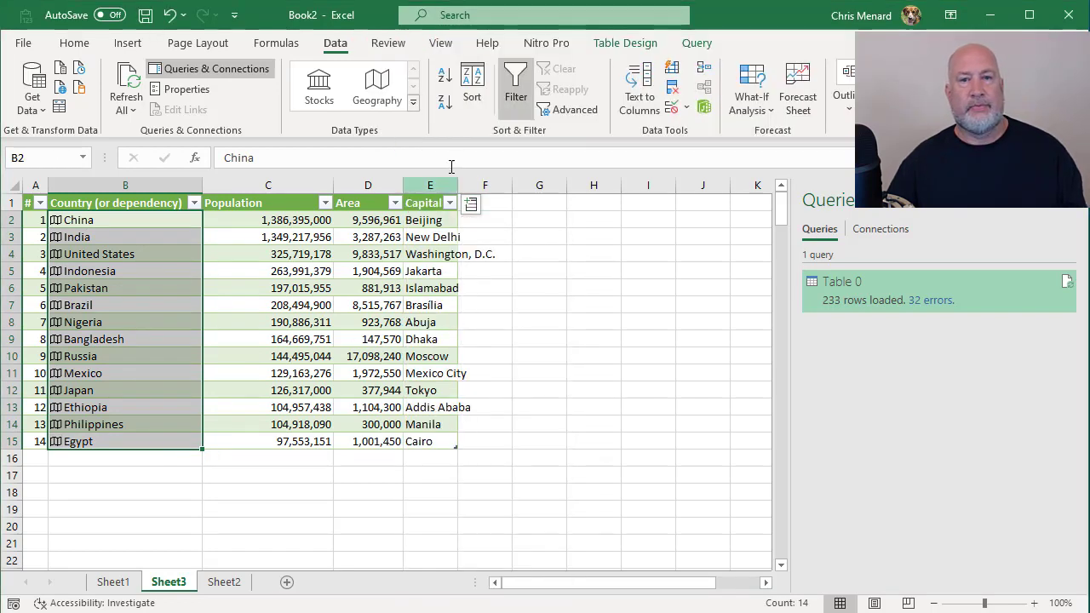
left_click_drag(458, 184, 503, 185)
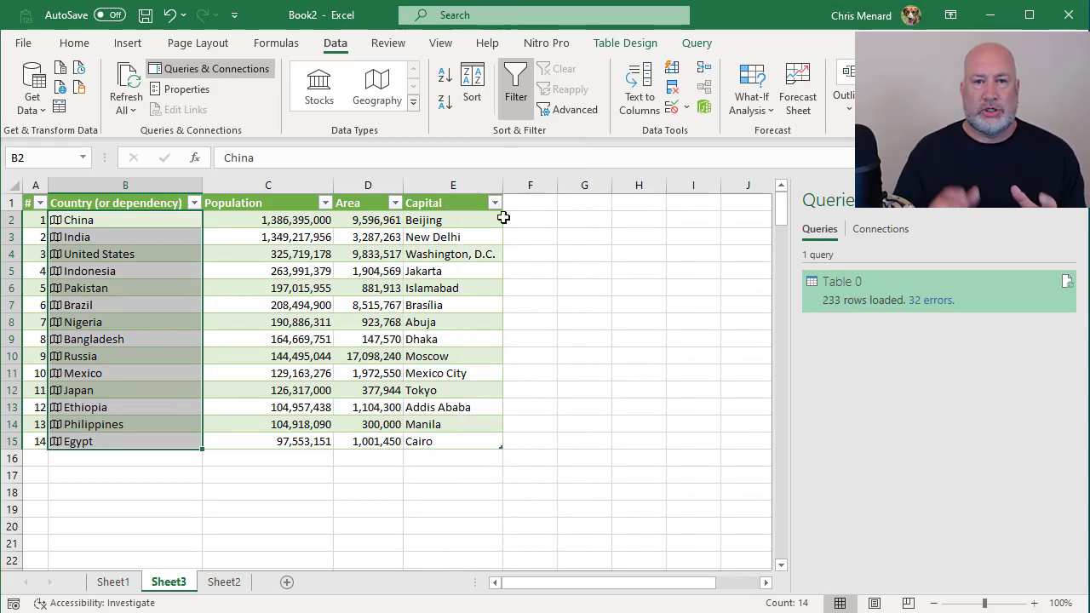
Step: Close the Queries & Connections pane and widen the empty column F beside the table
left_click(1081, 208)
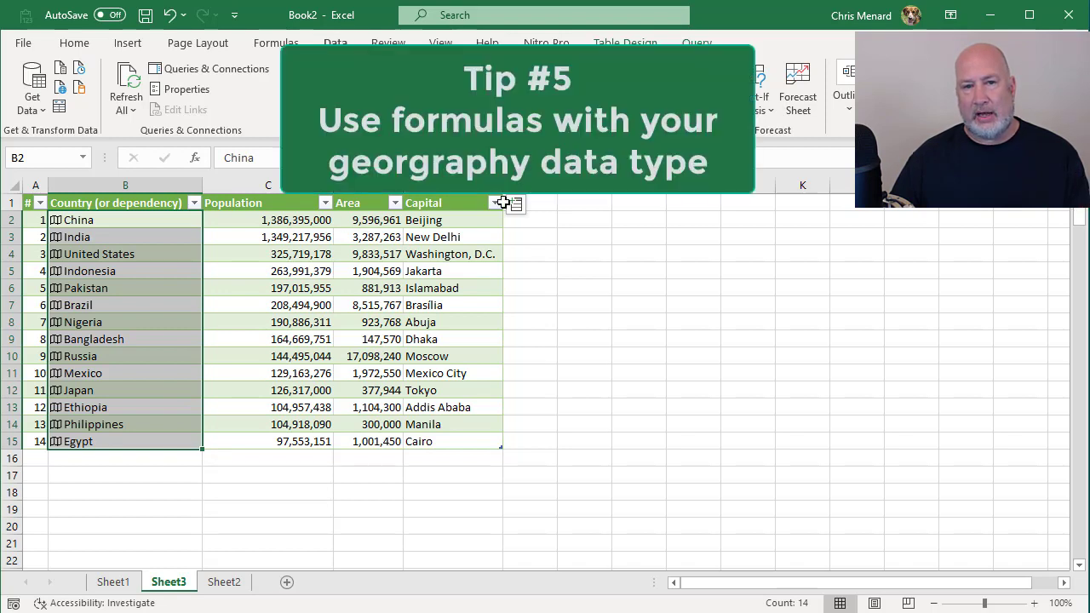
left_click_drag(557, 186, 618, 187)
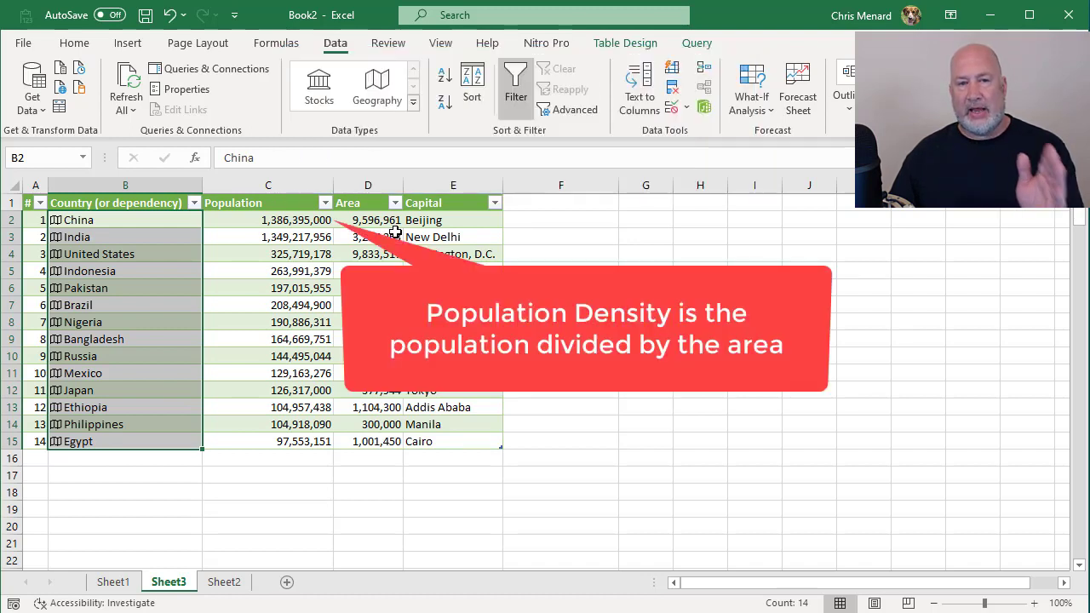
Step: Calculate population density for every country by entering the formula =B2.Population/B2.area in F2
left_click(552, 220)
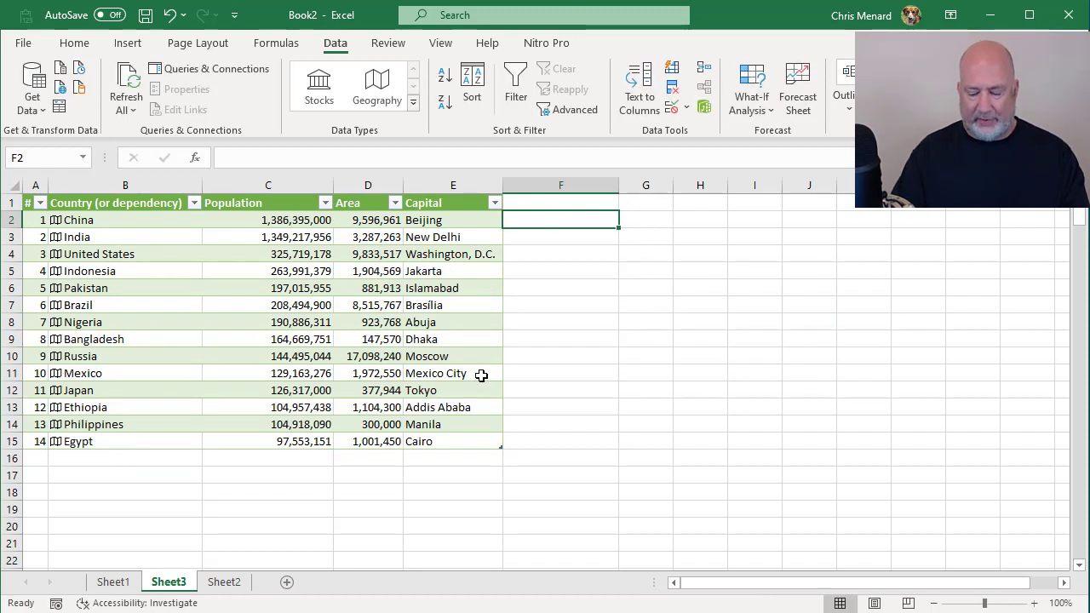
type("=")
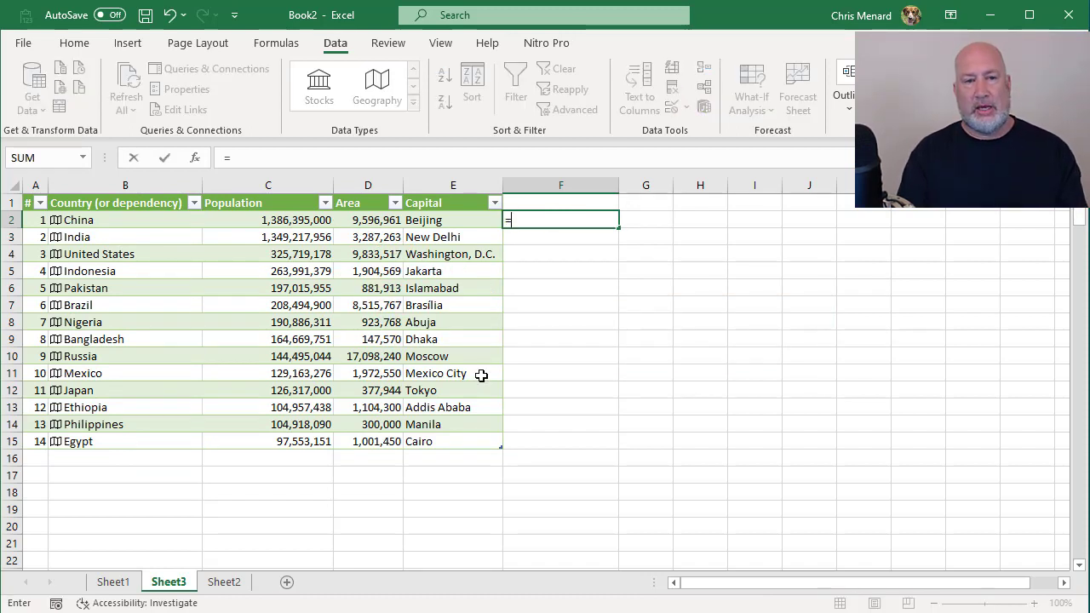
type("B2")
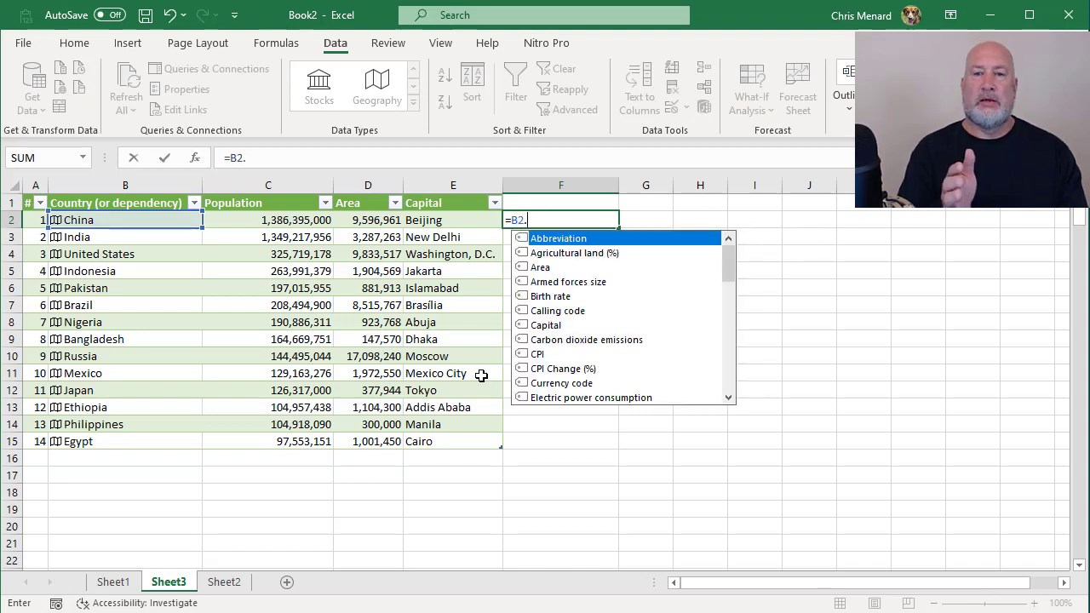
type(".")
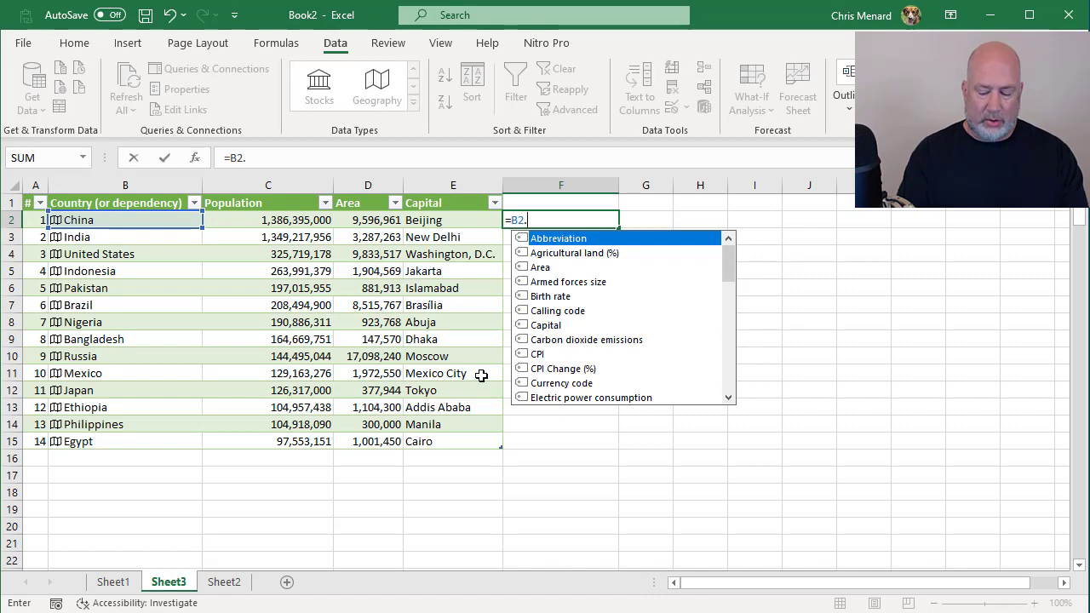
type("pop")
key("Tab")
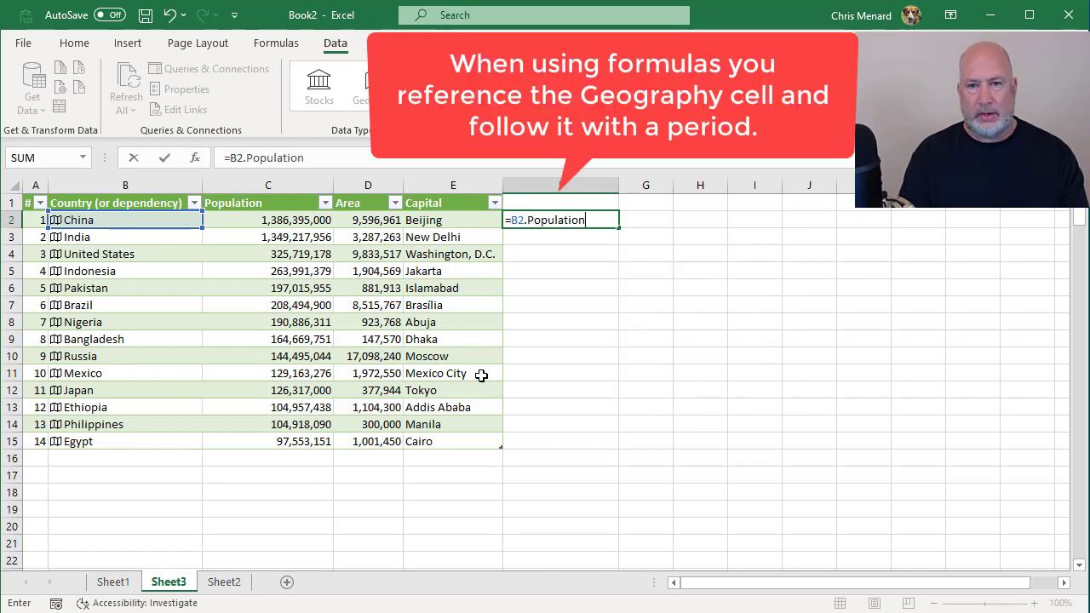
type("/")
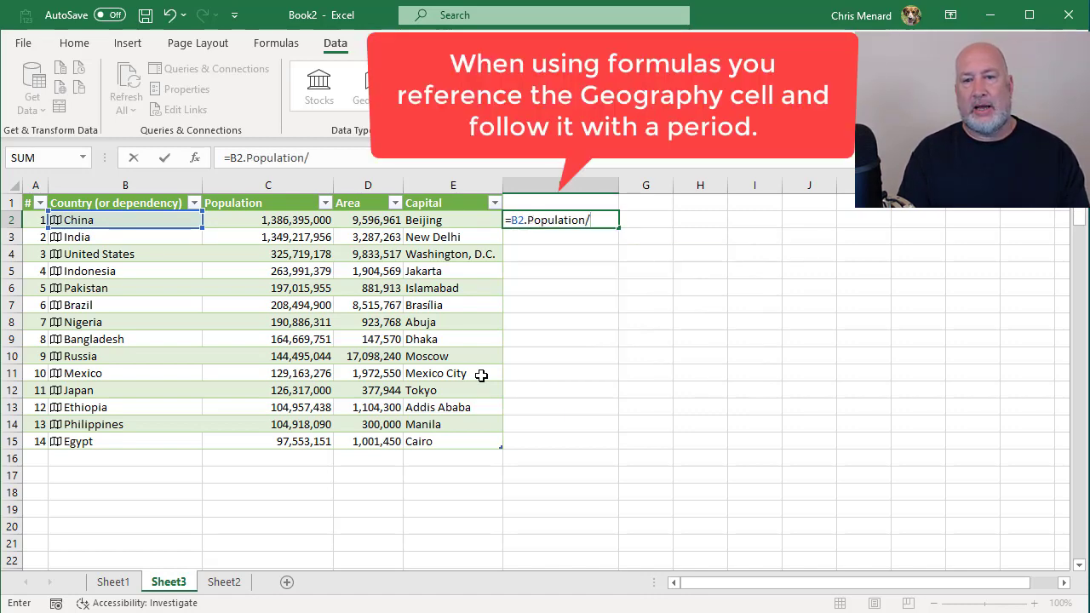
type("b2")
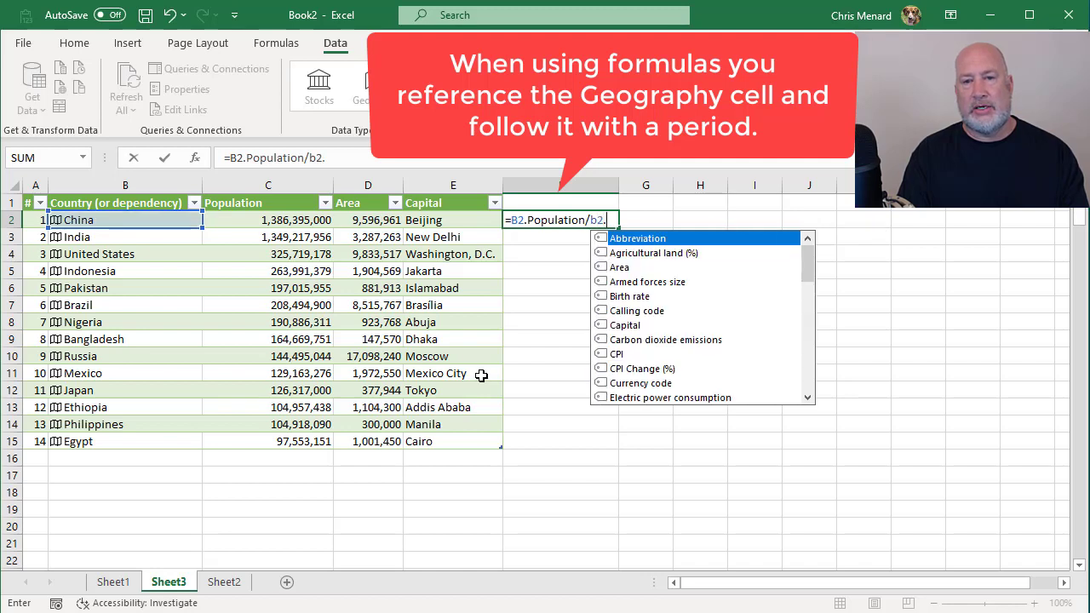
type(".area")
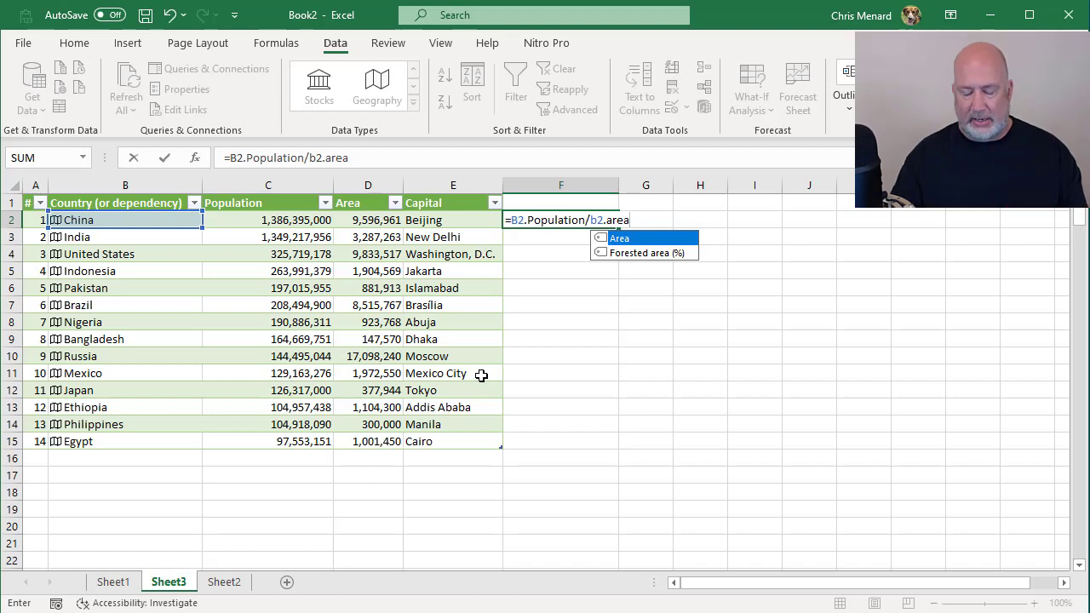
key("Return")
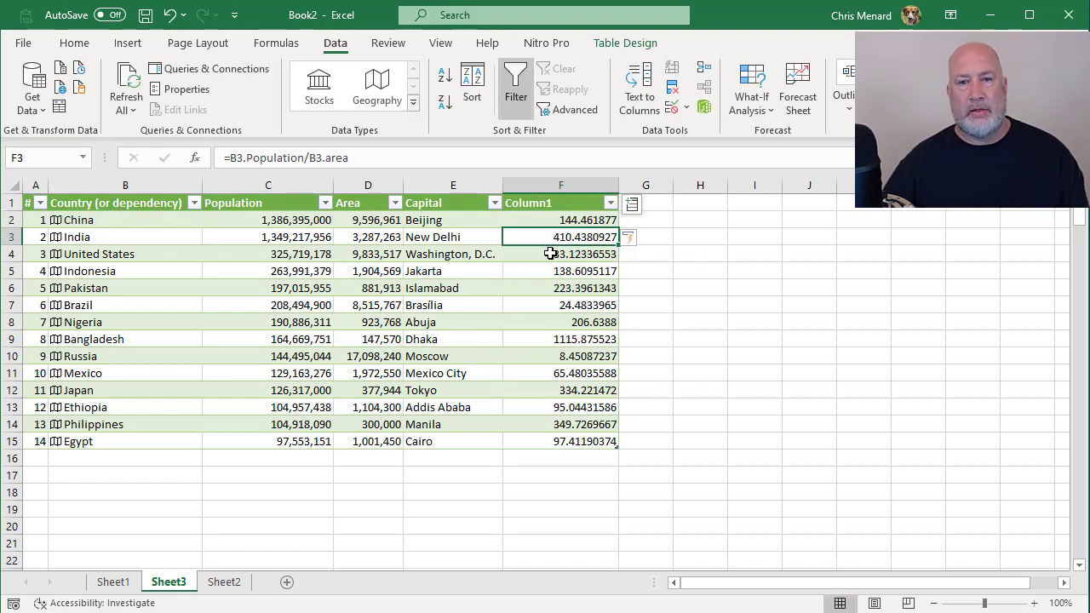
Step: Rename the header of the calculated column in F1 as Pop Density
left_click(565, 203)
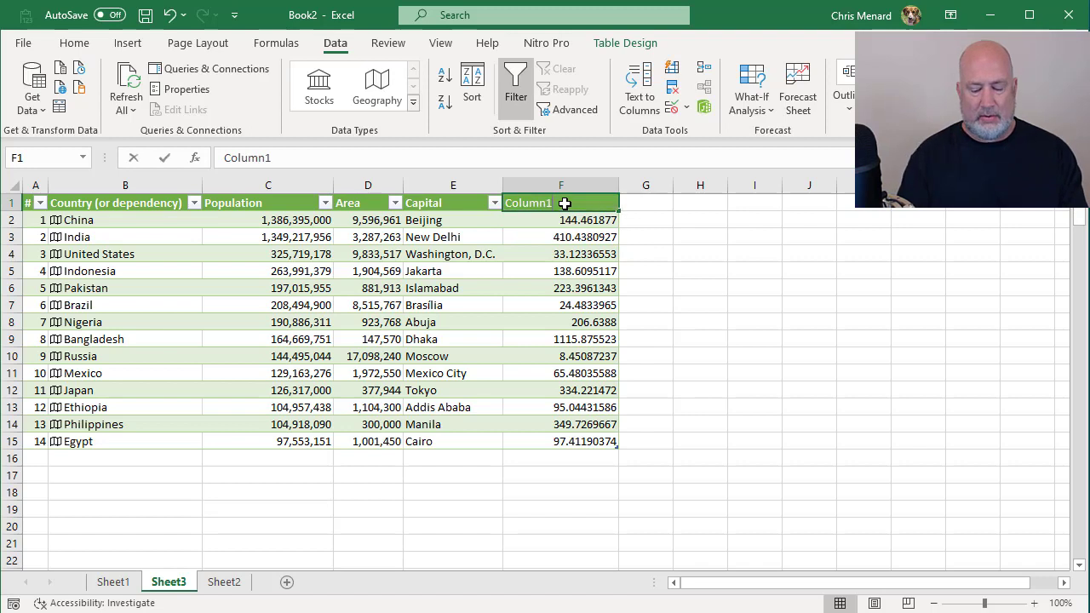
type("Pop Densit")
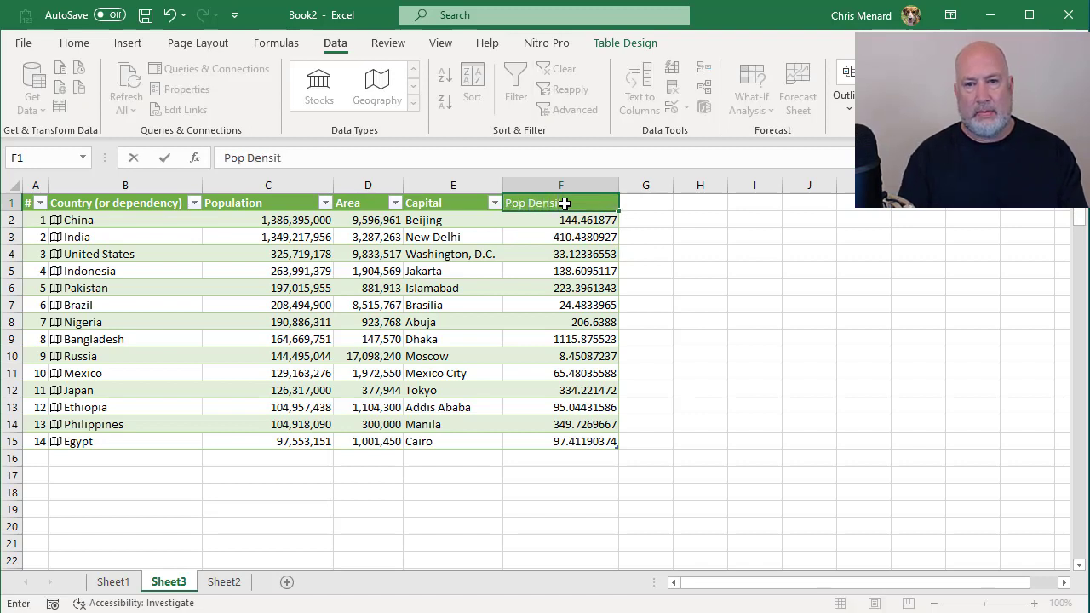
key("Return")
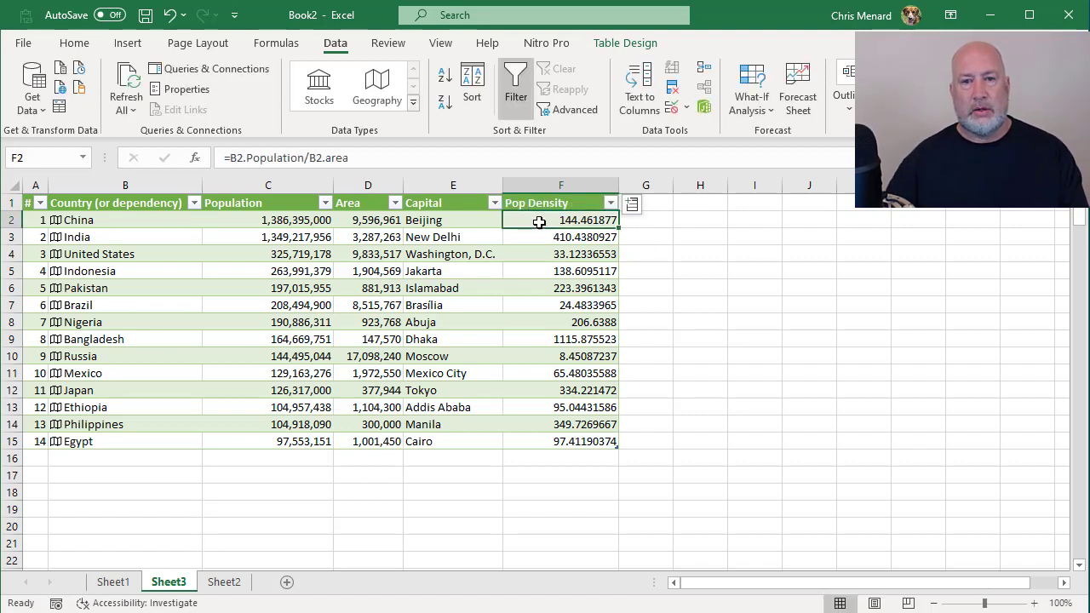
Step: Format the Pop Density values in F2:F15 with comma style and no decimals, and narrow column F
left_click_drag(539, 222, 550, 439)
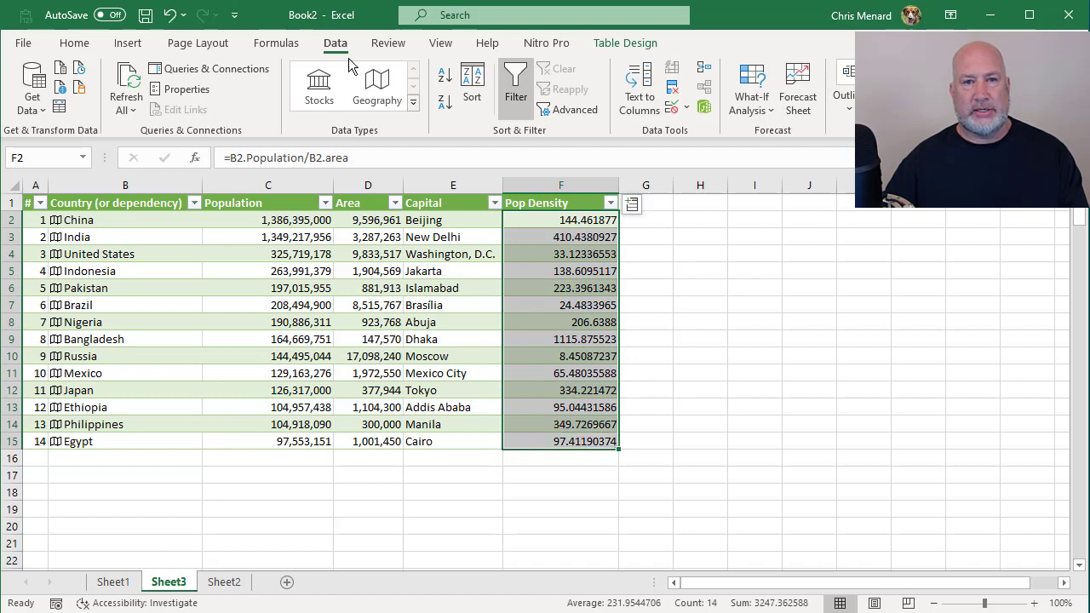
left_click(78, 43)
left_click(574, 102)
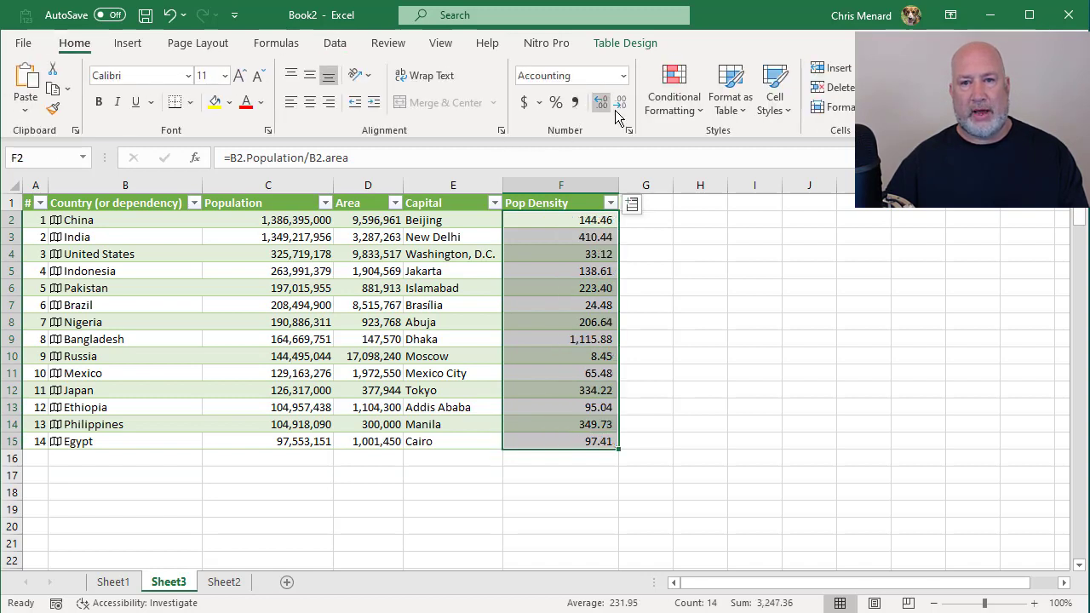
left_click(620, 102)
left_click(620, 103)
left_click_drag(621, 186, 590, 185)
left_click(528, 237)
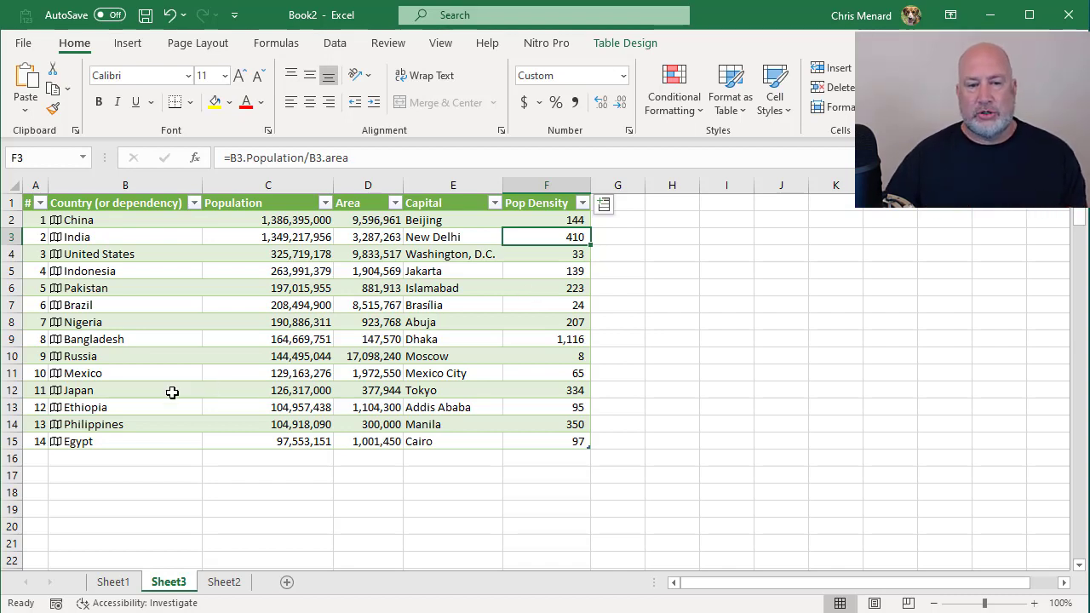
left_click(113, 581)
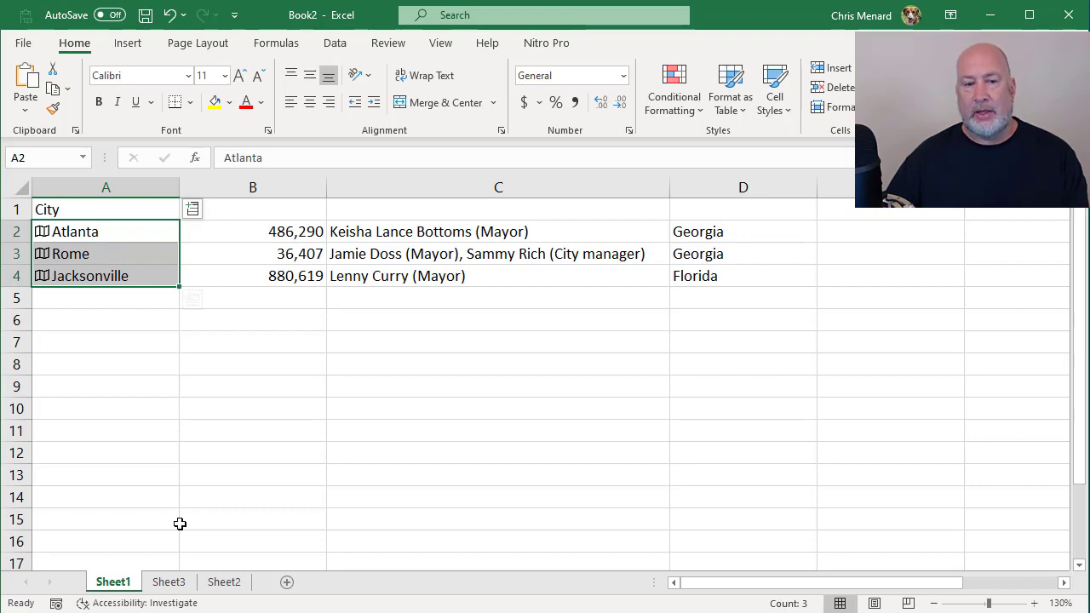
left_click(168, 582)
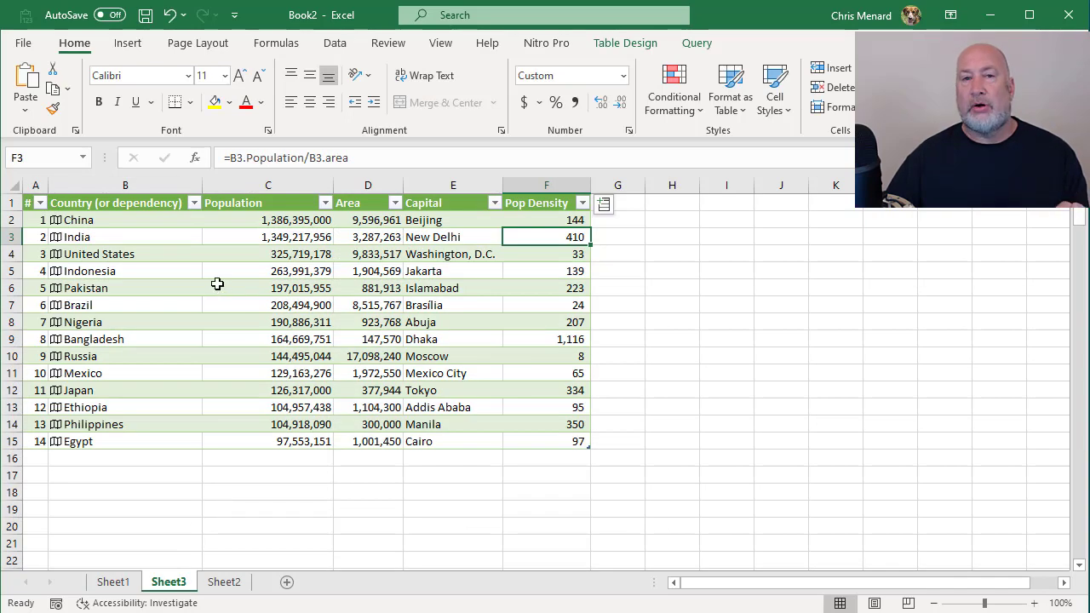
left_click(333, 44)
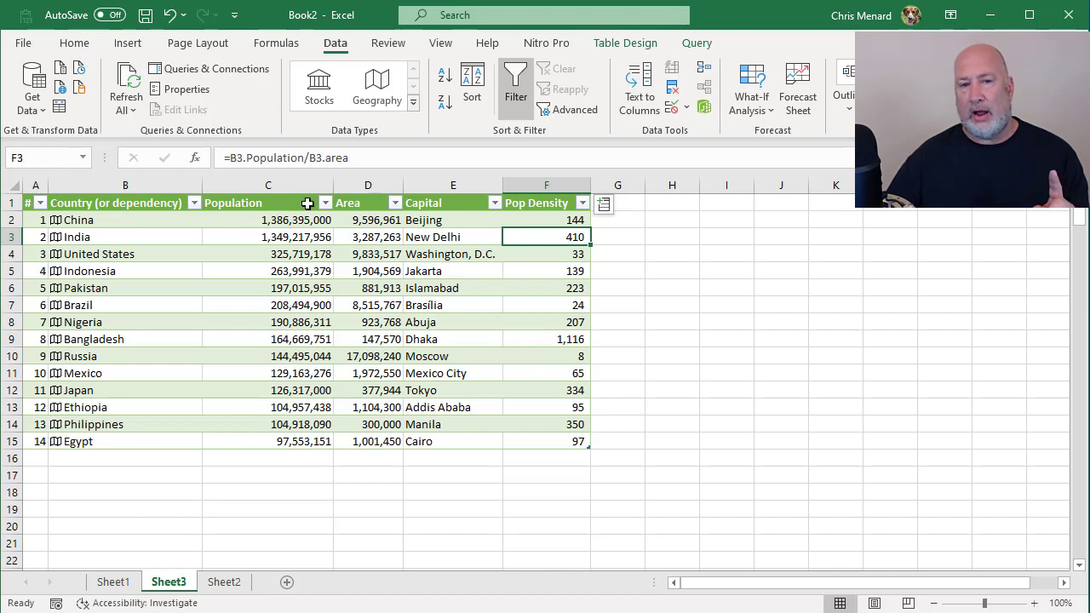
left_click(548, 222)
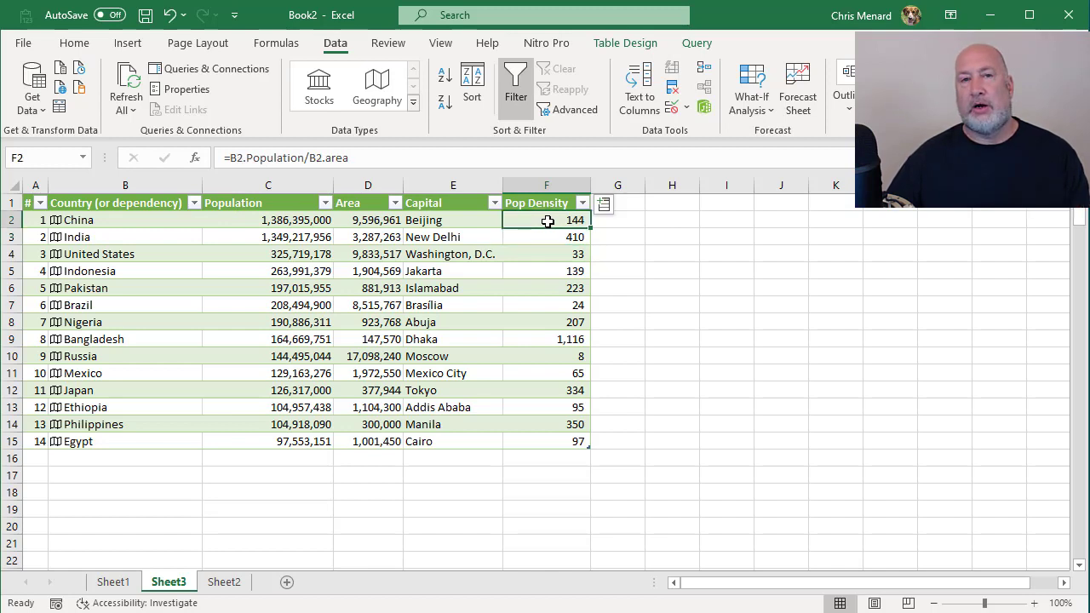